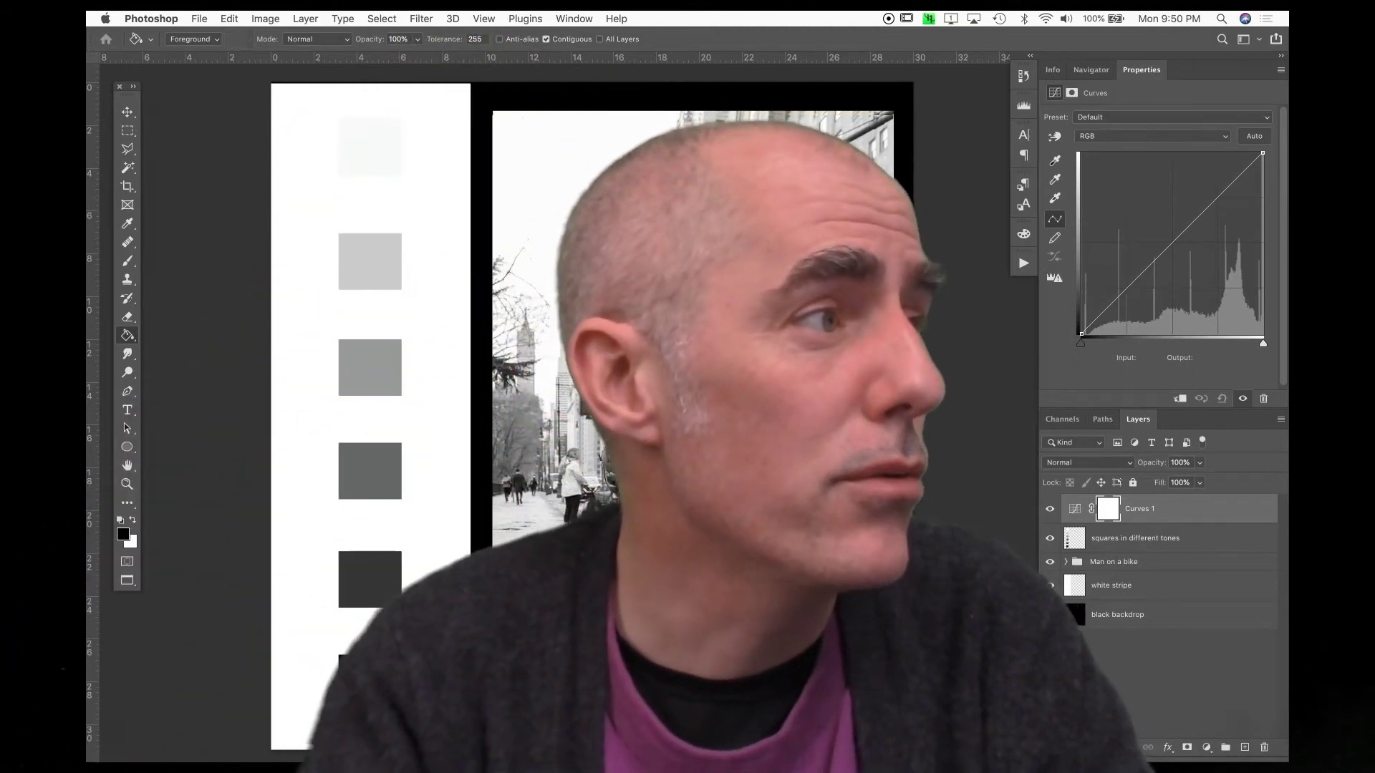
Switch to Preview, look over the Levels pages of the adjustment layers handout, and minimize it to return to Photoshop.
key("super+Tab")
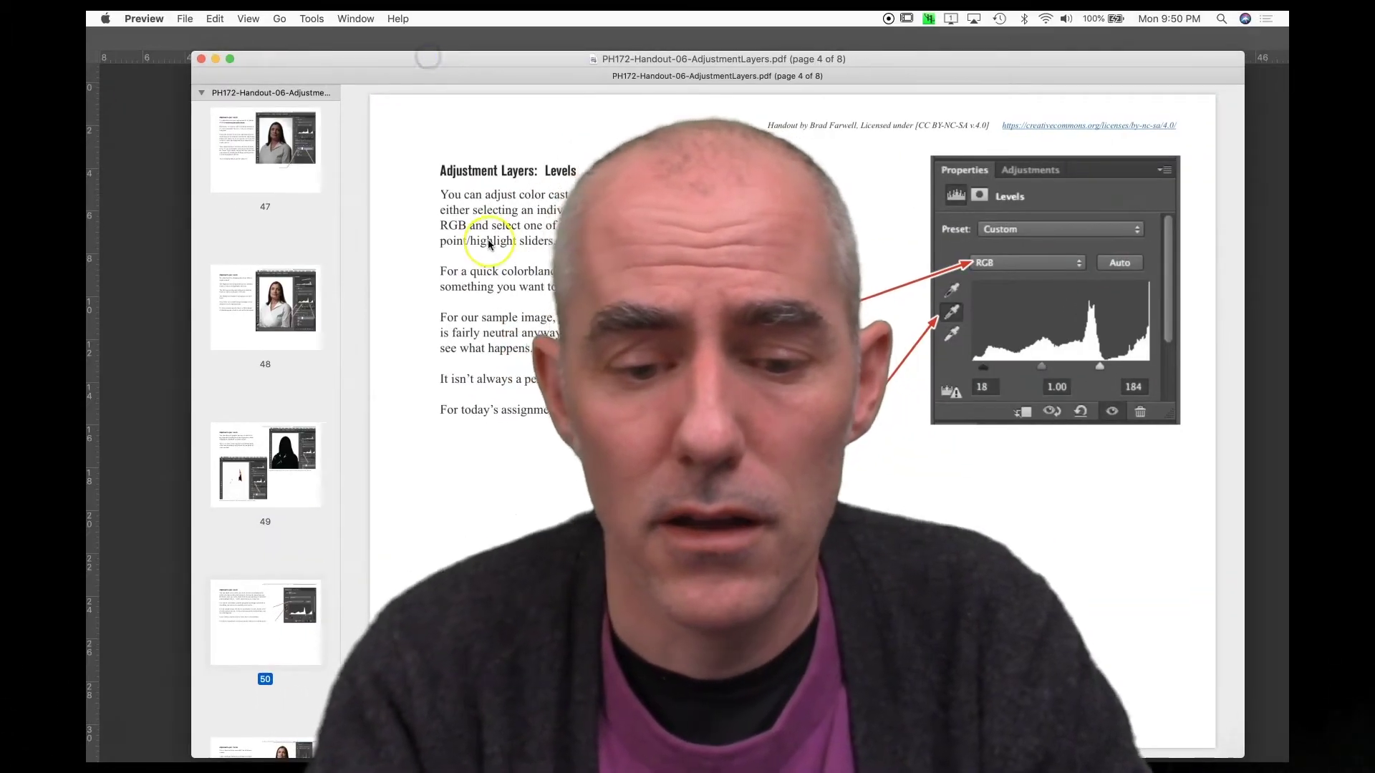
scroll(489, 244, "up", 2)
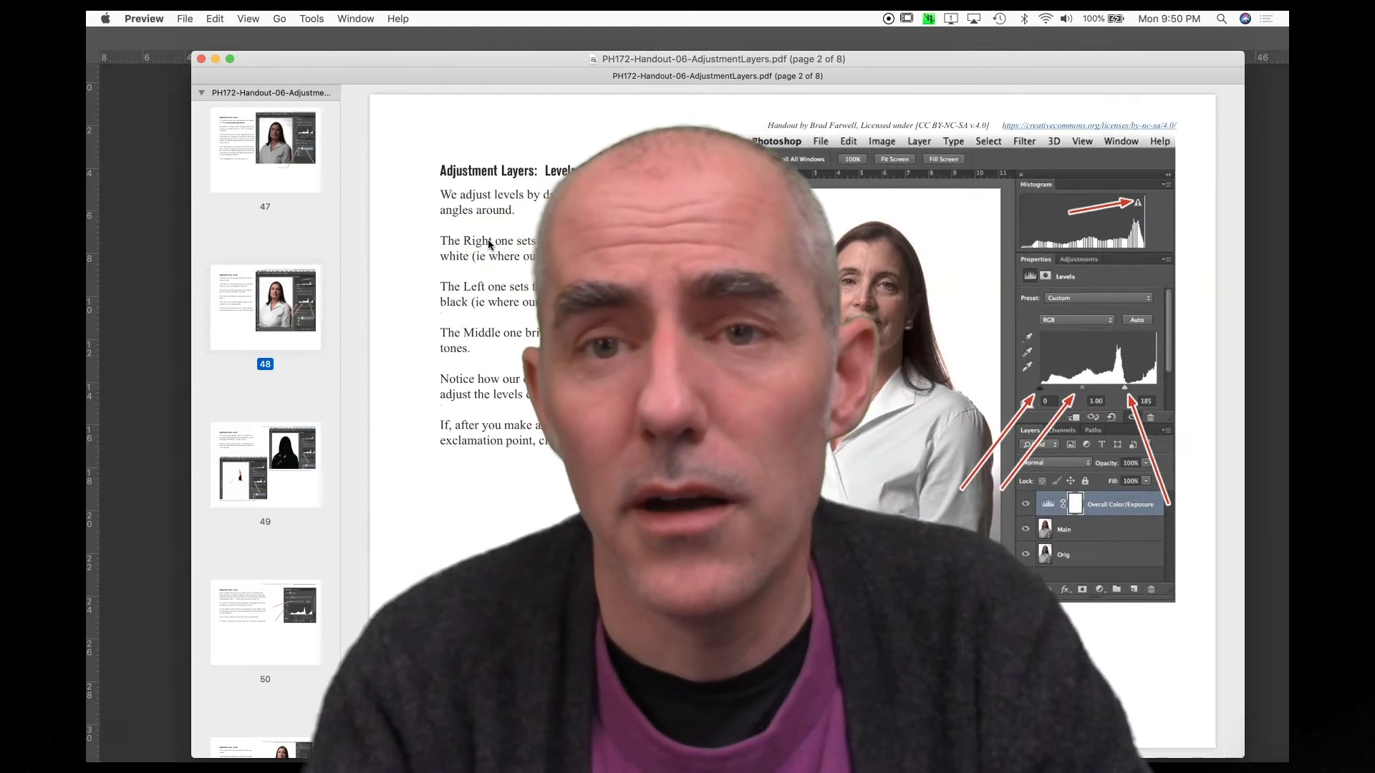
left_click(486, 79)
left_click_drag(503, 58, 504, 20)
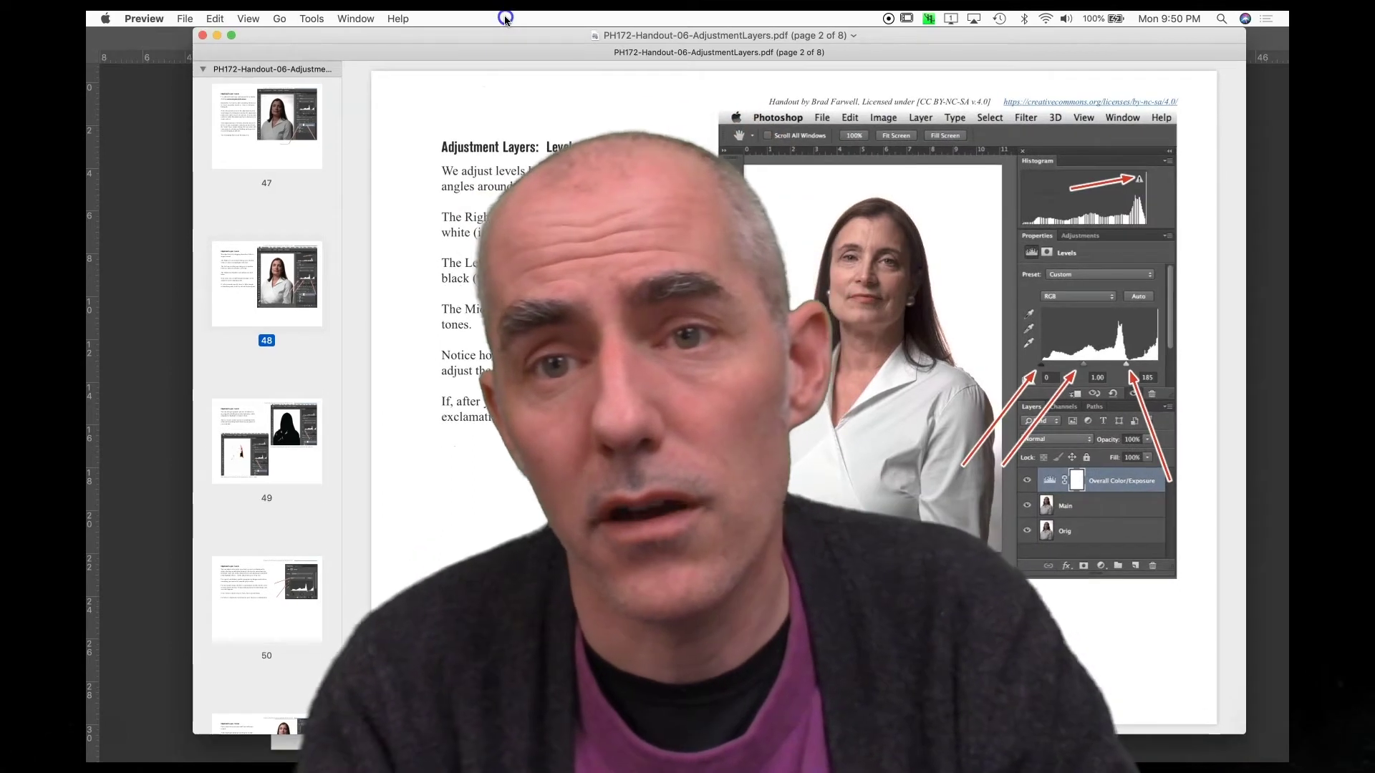
key("super+m")
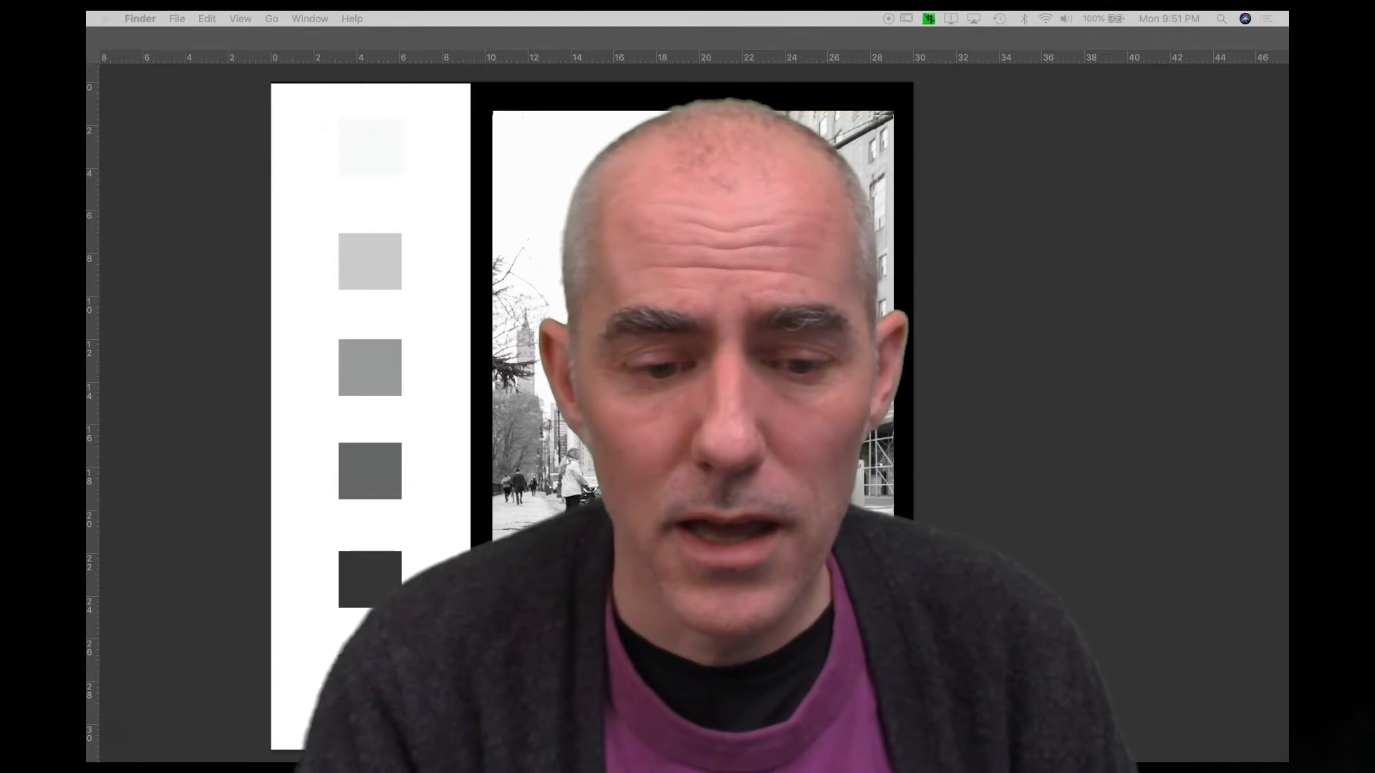
left_click(872, 208)
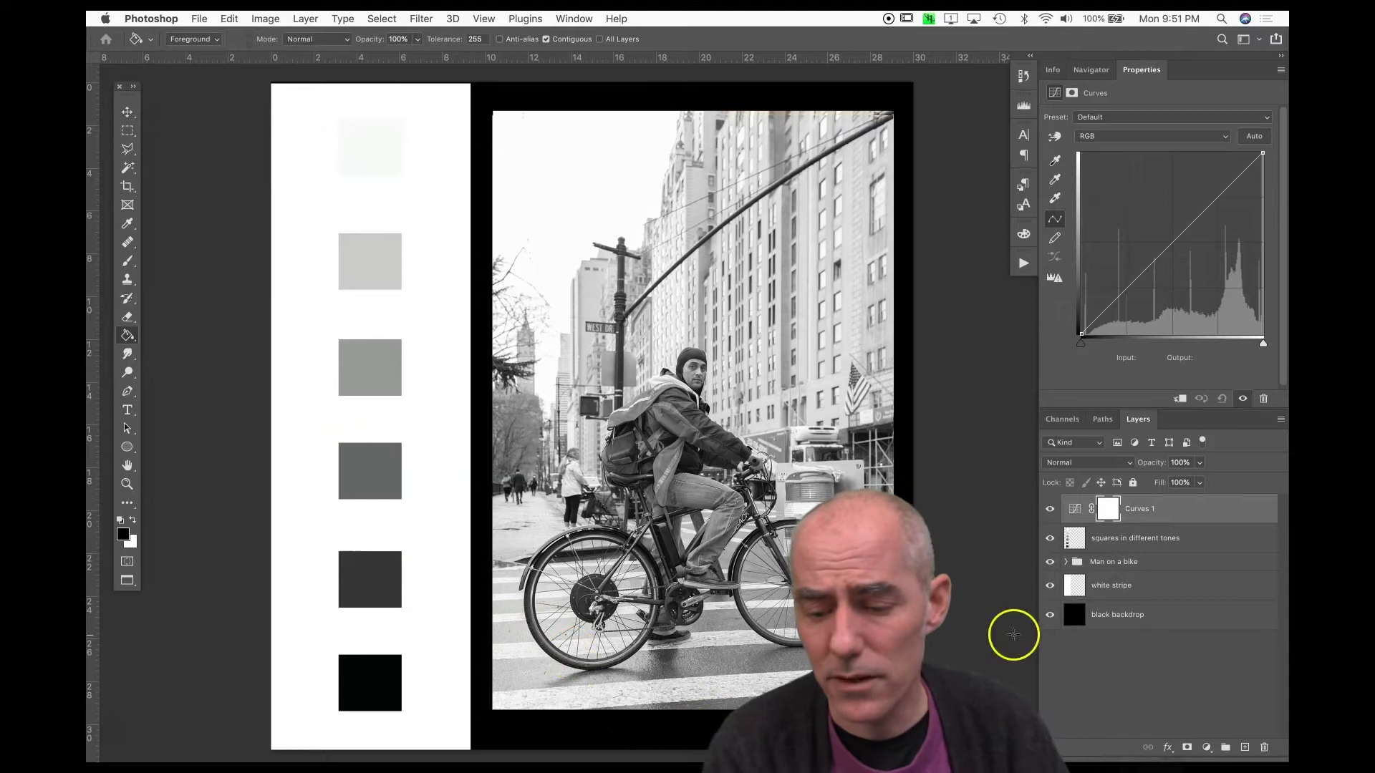
Delete the whole Curves 1 adjustment layer, declining to delete only its layer mask.
left_click(1260, 749)
left_click(724, 272)
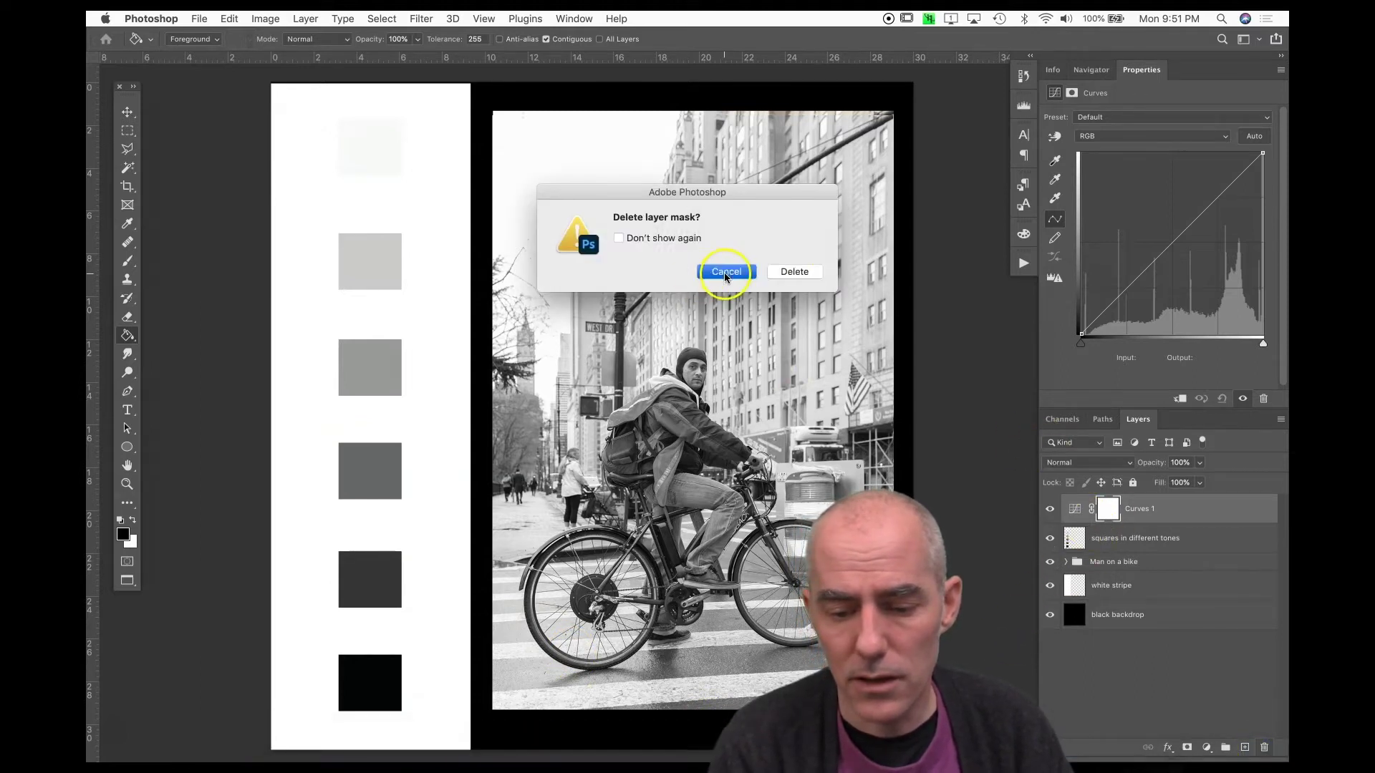
left_click_drag(1074, 509, 1263, 746)
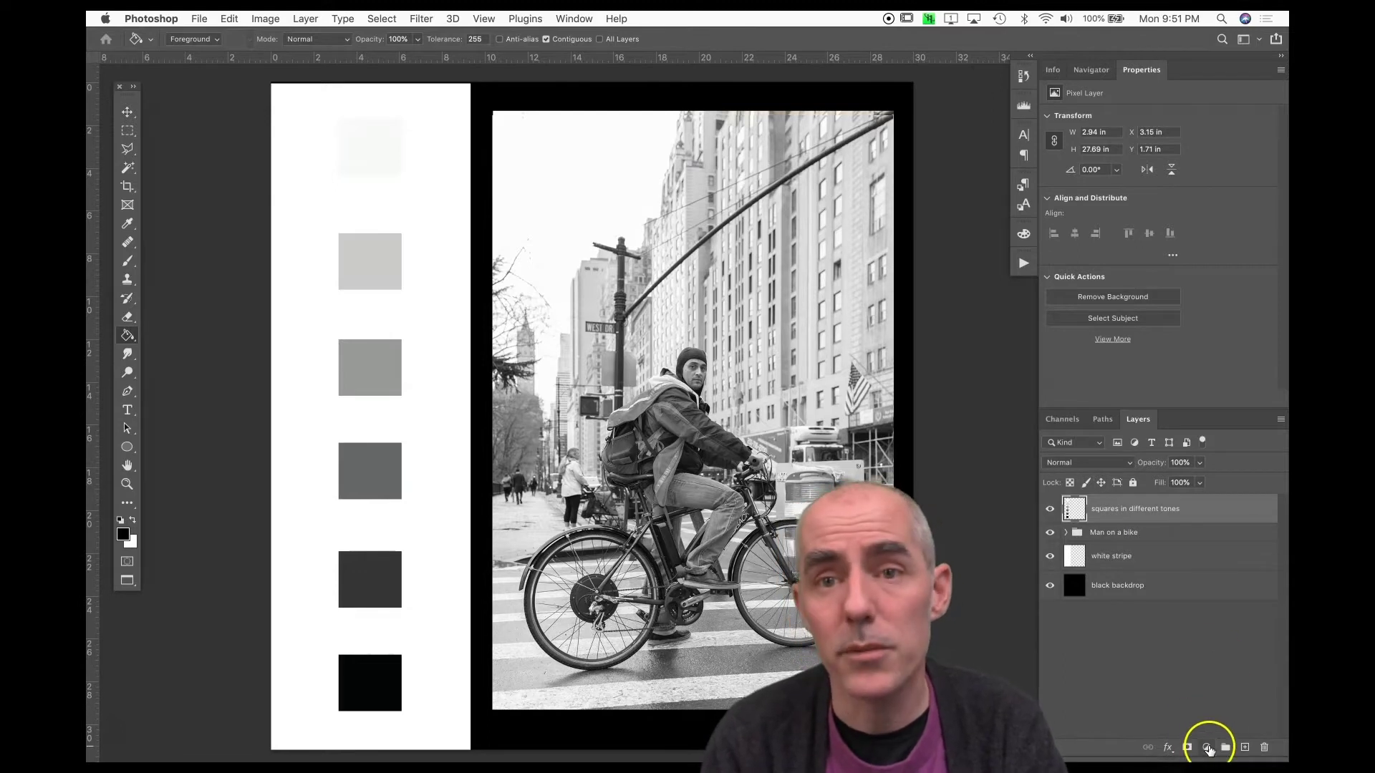
Add a Curves adjustment layer above the squares layer and name it Curves Demo Layer.
left_click(1207, 748)
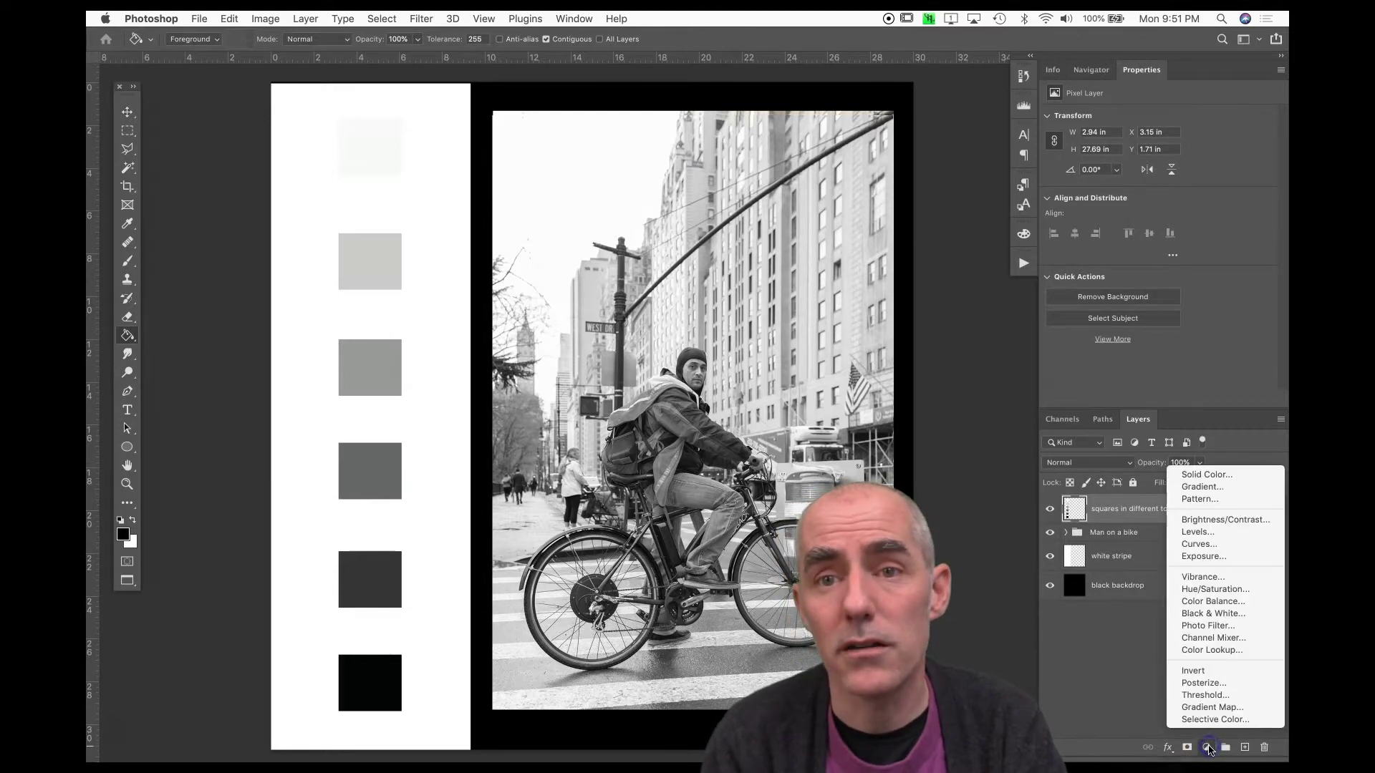
left_click(1194, 546)
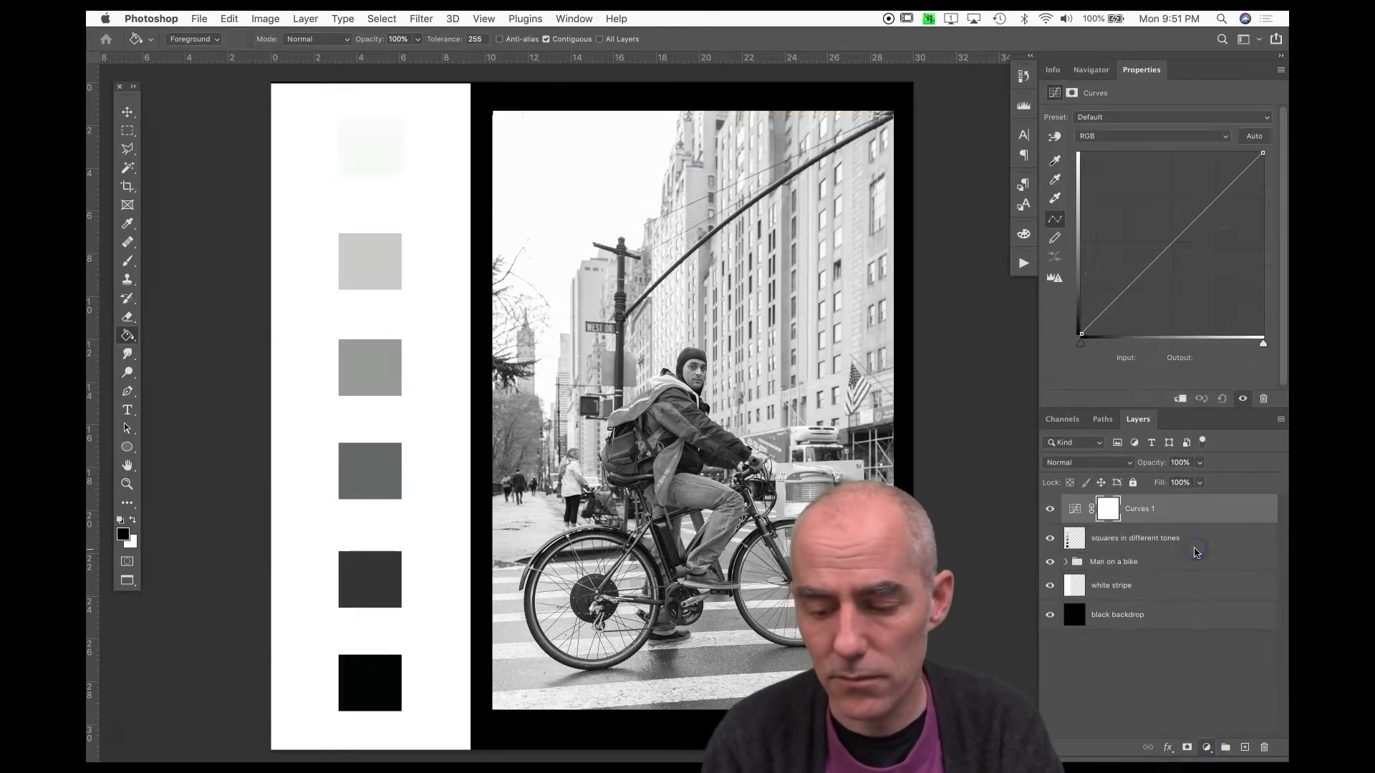
double_click(1138, 510)
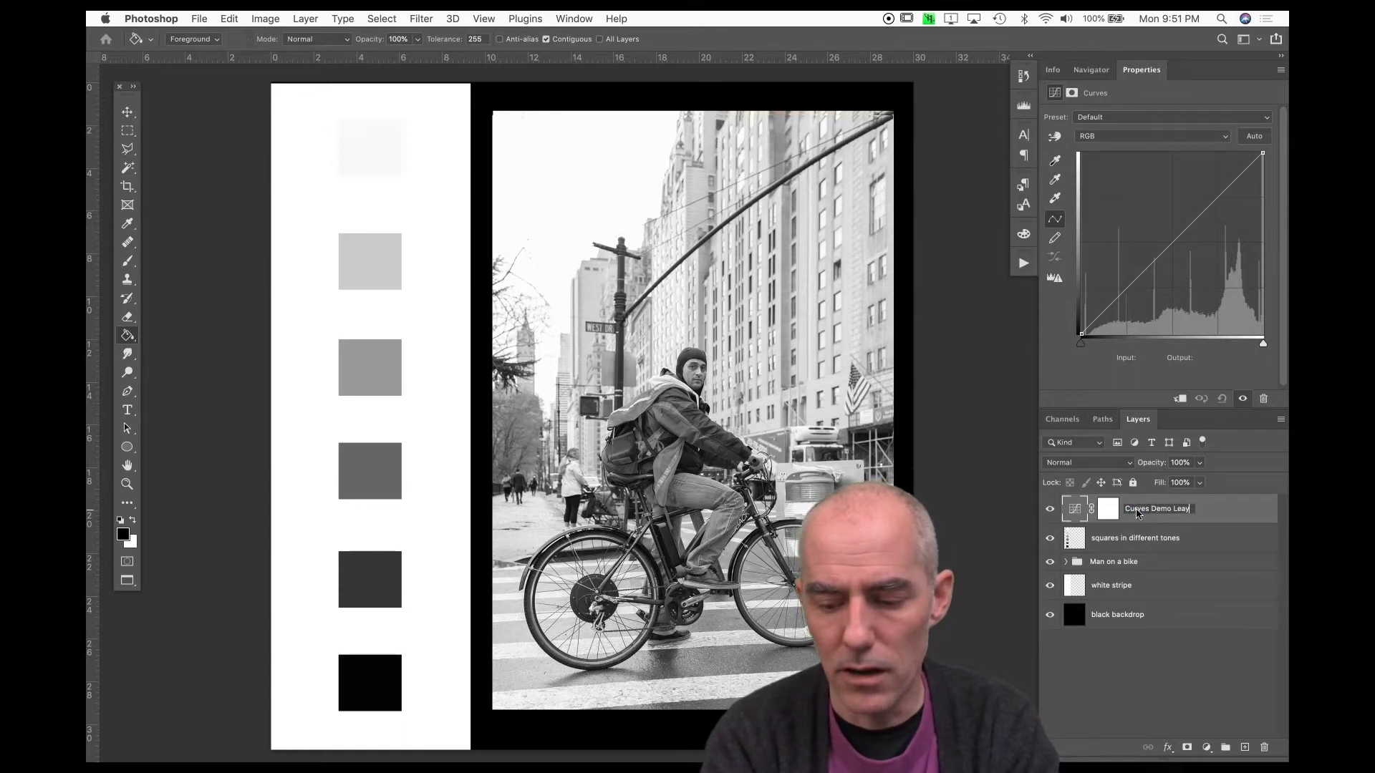
key("Return")
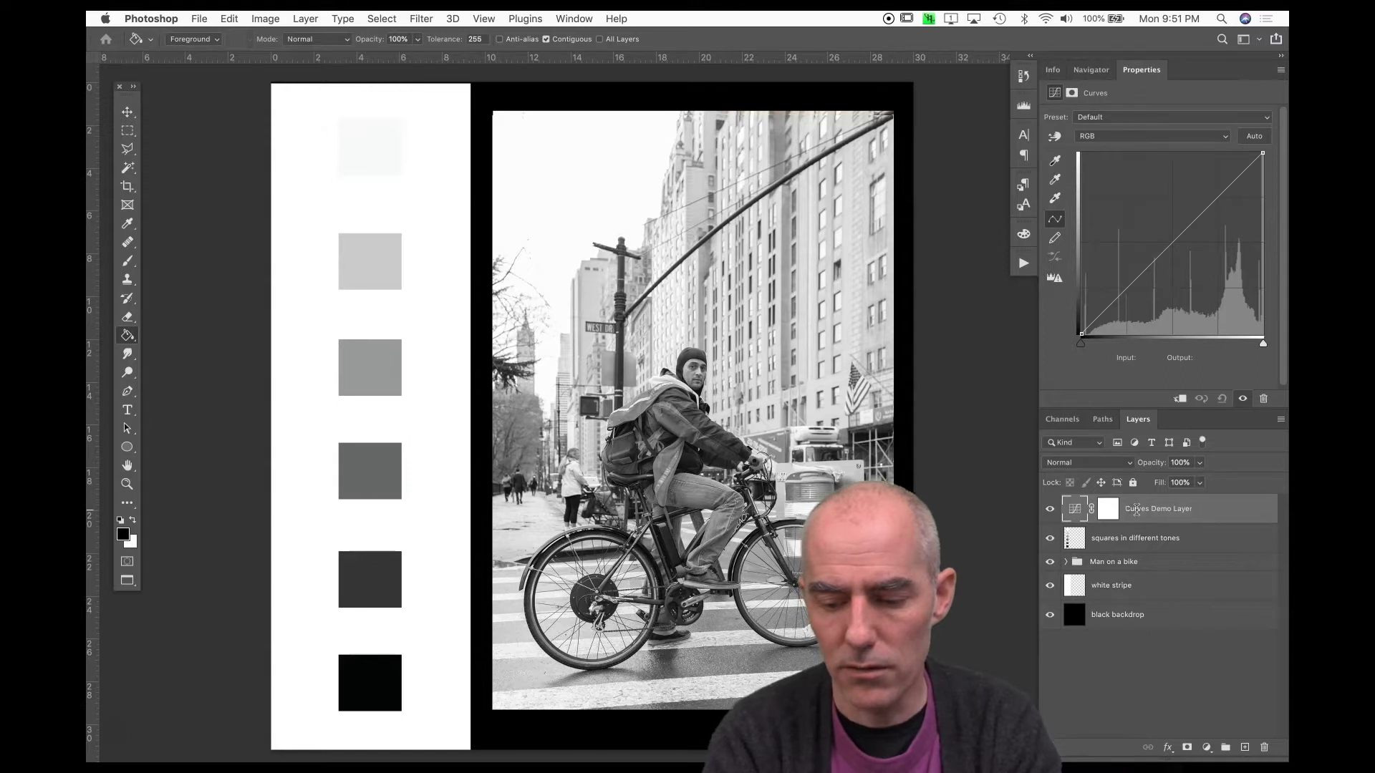
left_click(1163, 646)
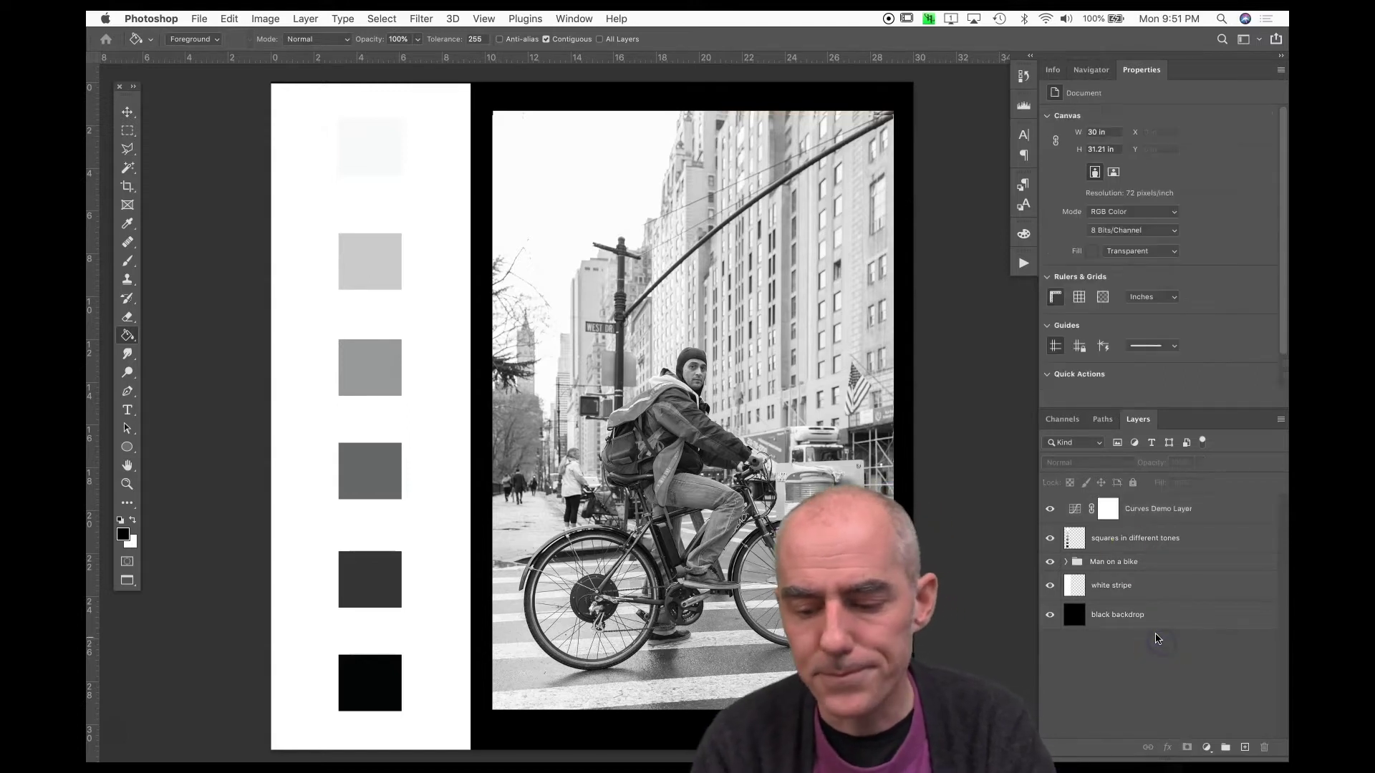
Select the Curves Demo Layer, inspect its curve, and read the black square's RGB values.
left_click(1130, 510)
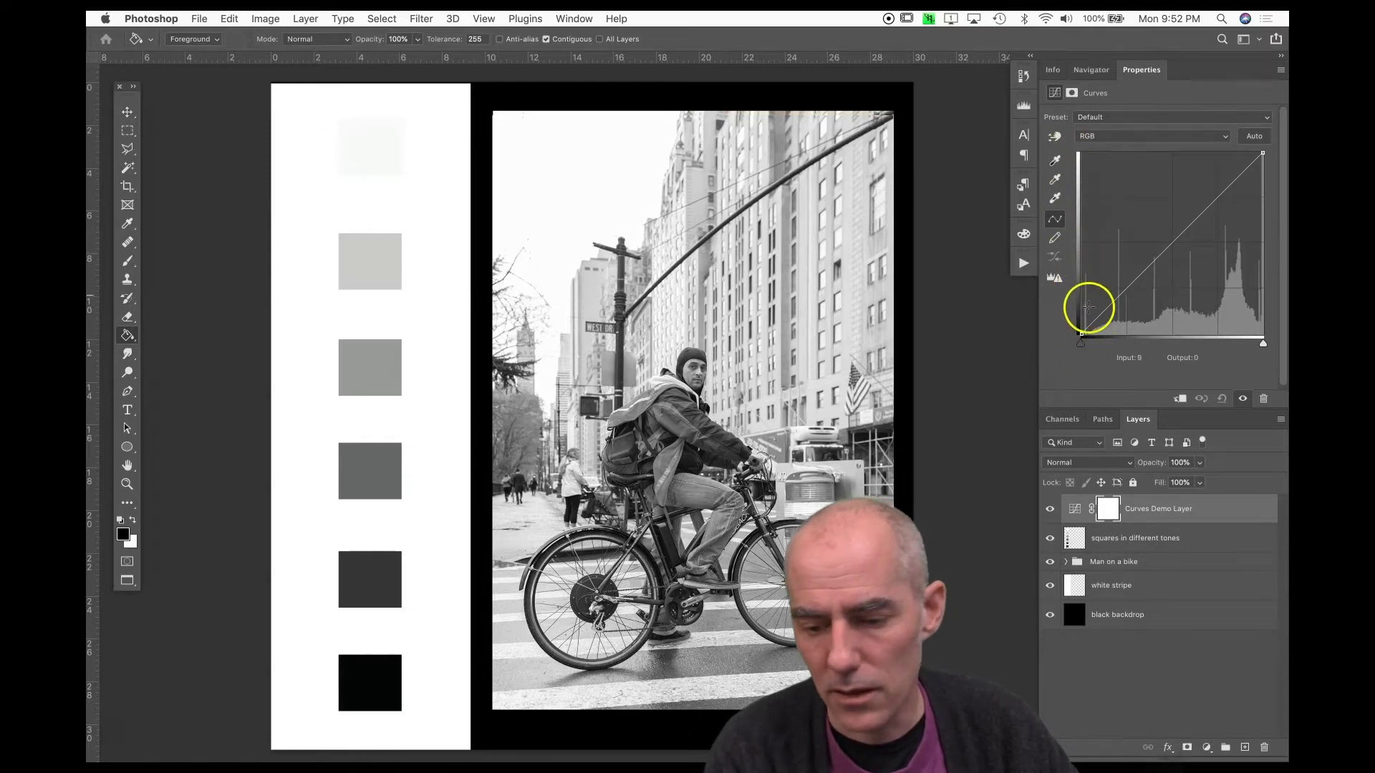
mouse_move(1082, 315)
left_mouse_down()
mouse_move(1076, 298)
mouse_move(1080, 316)
left_mouse_up()
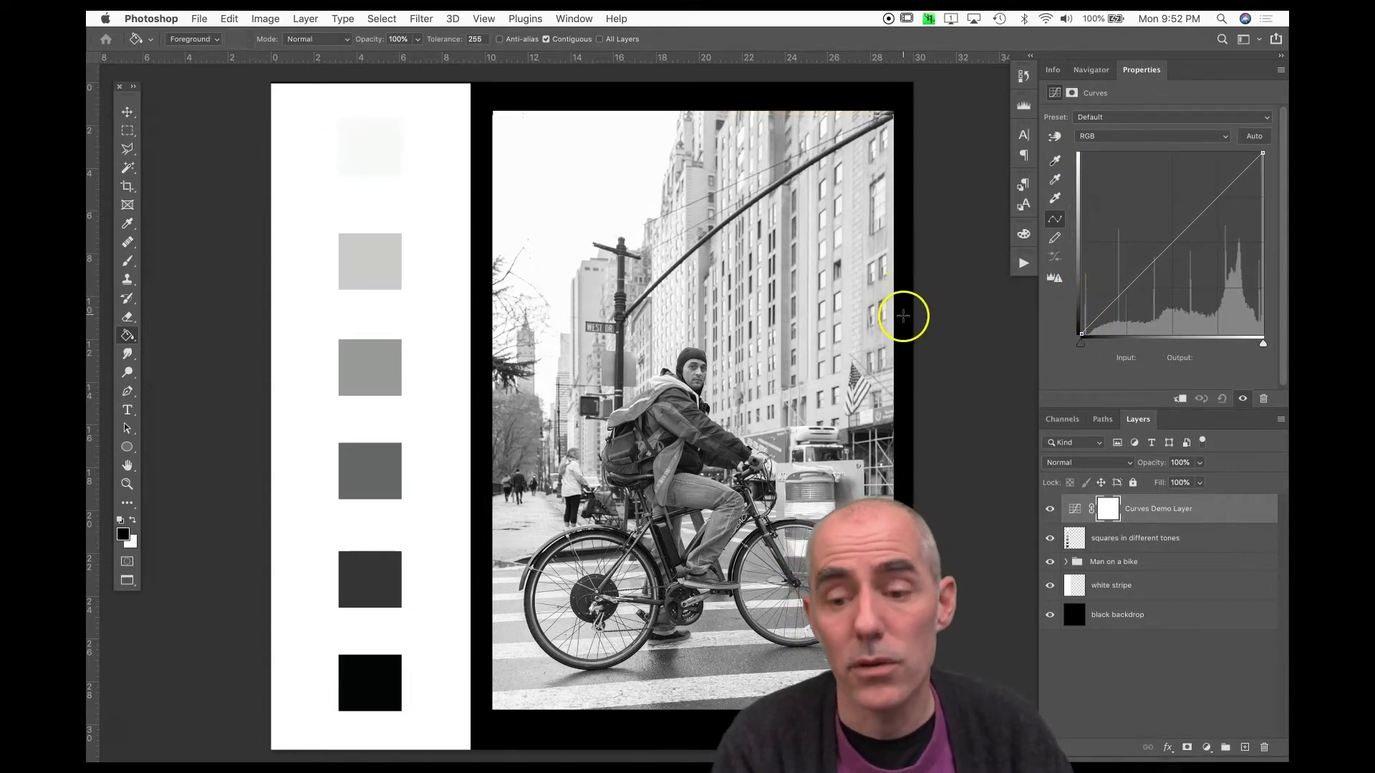
left_click(1054, 72)
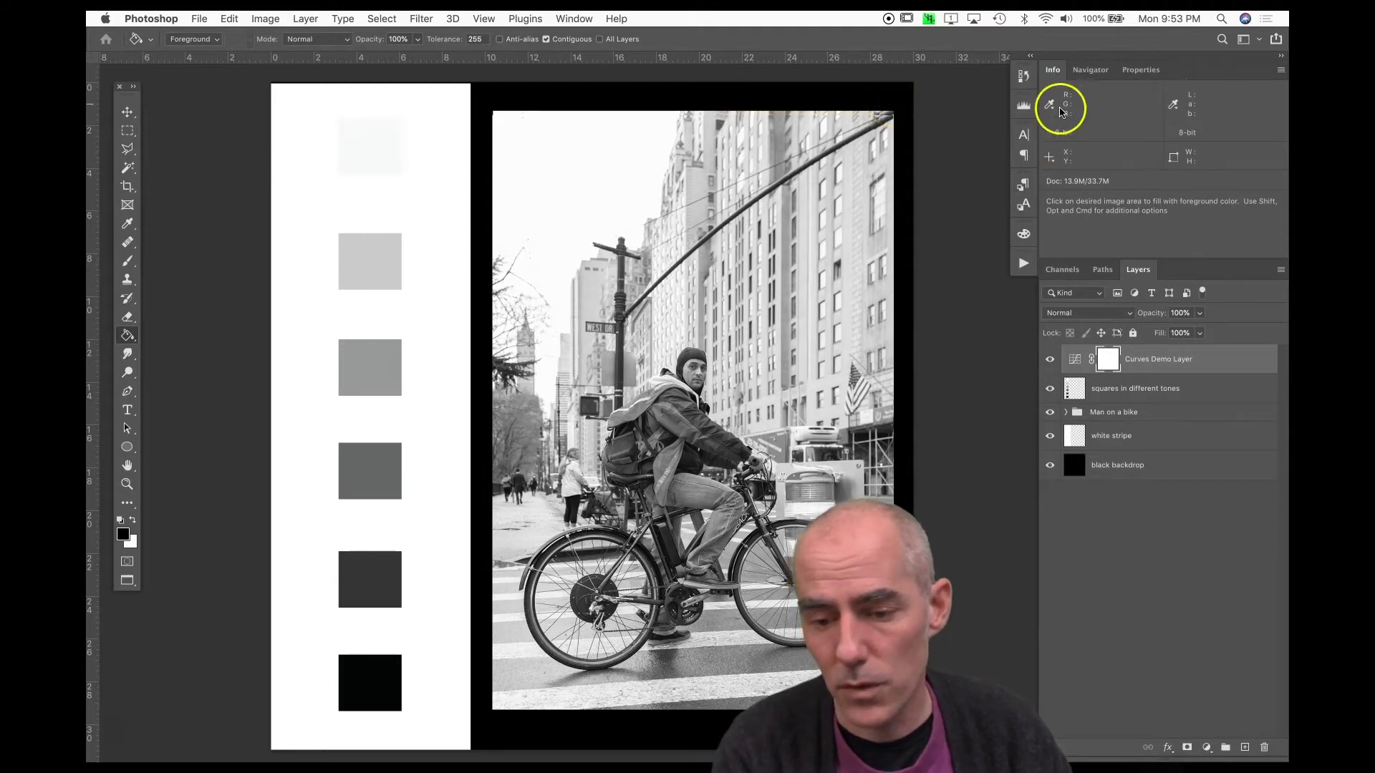
left_click(1125, 70)
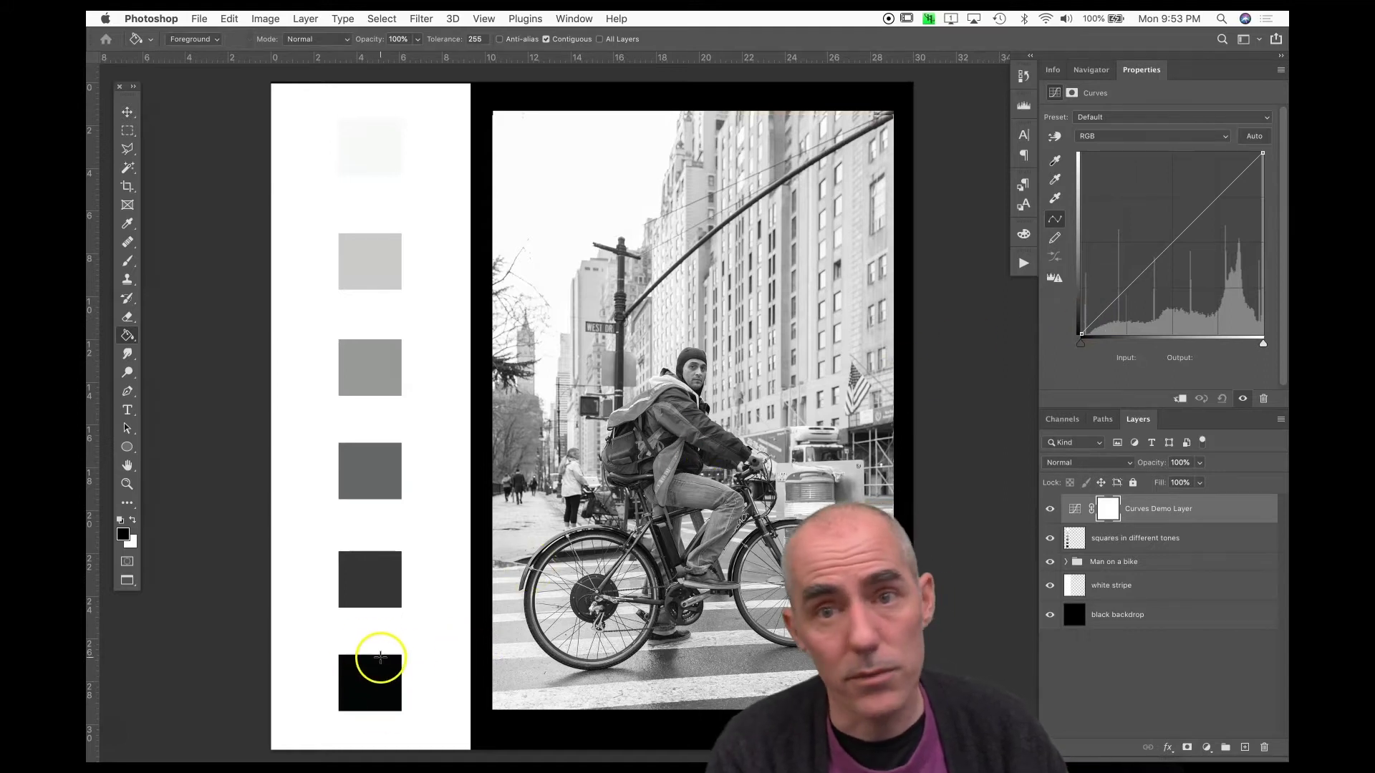
left_click(1052, 71)
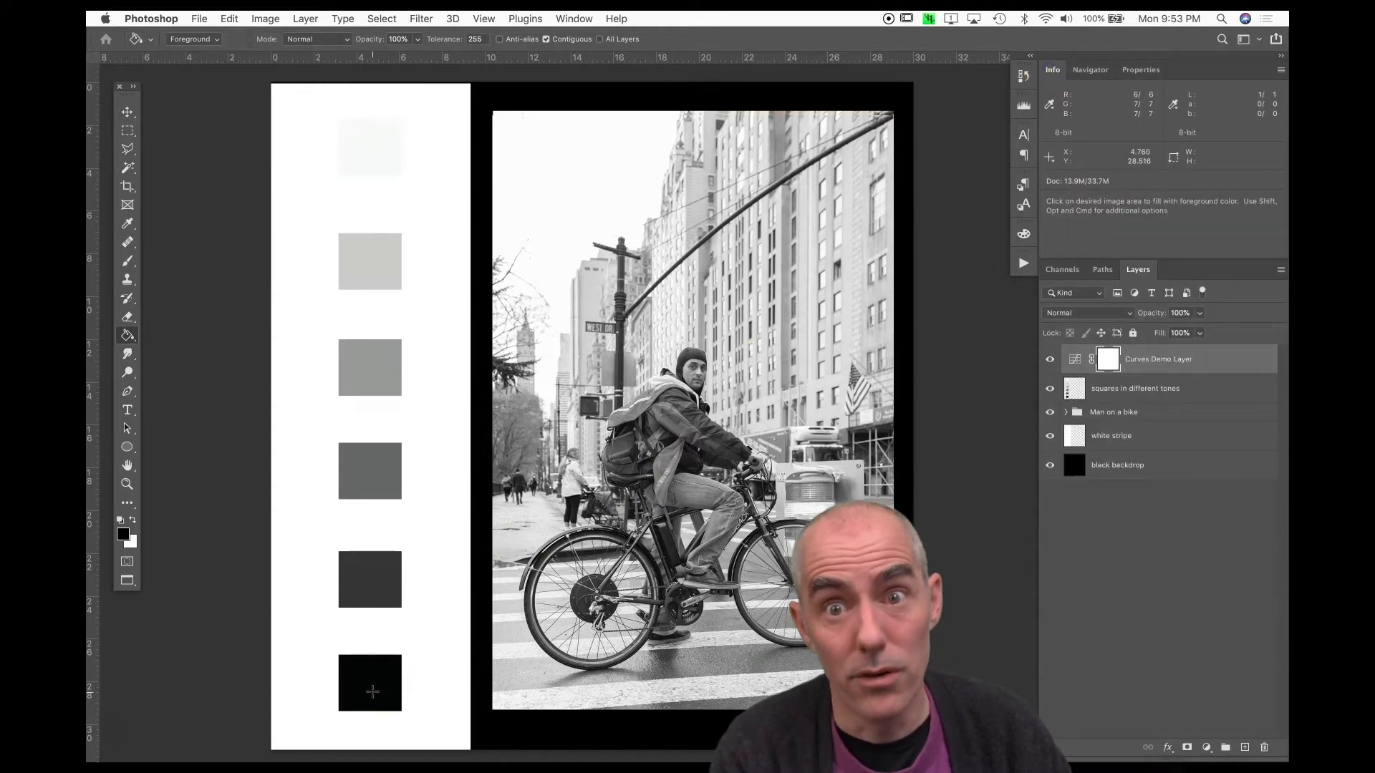
left_click(1141, 69)
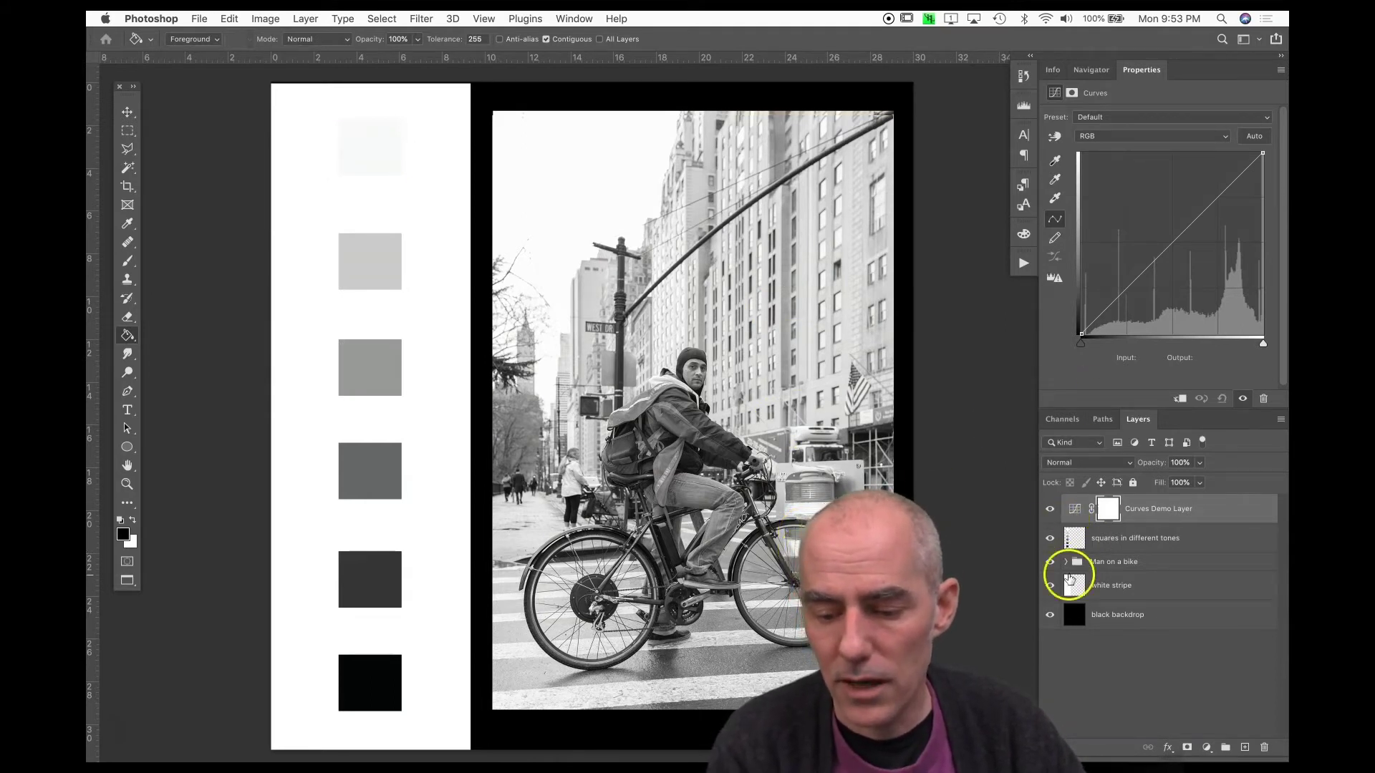
Compare the curve's histogram with the Man on a bike group hidden and shown again.
left_click(1050, 562)
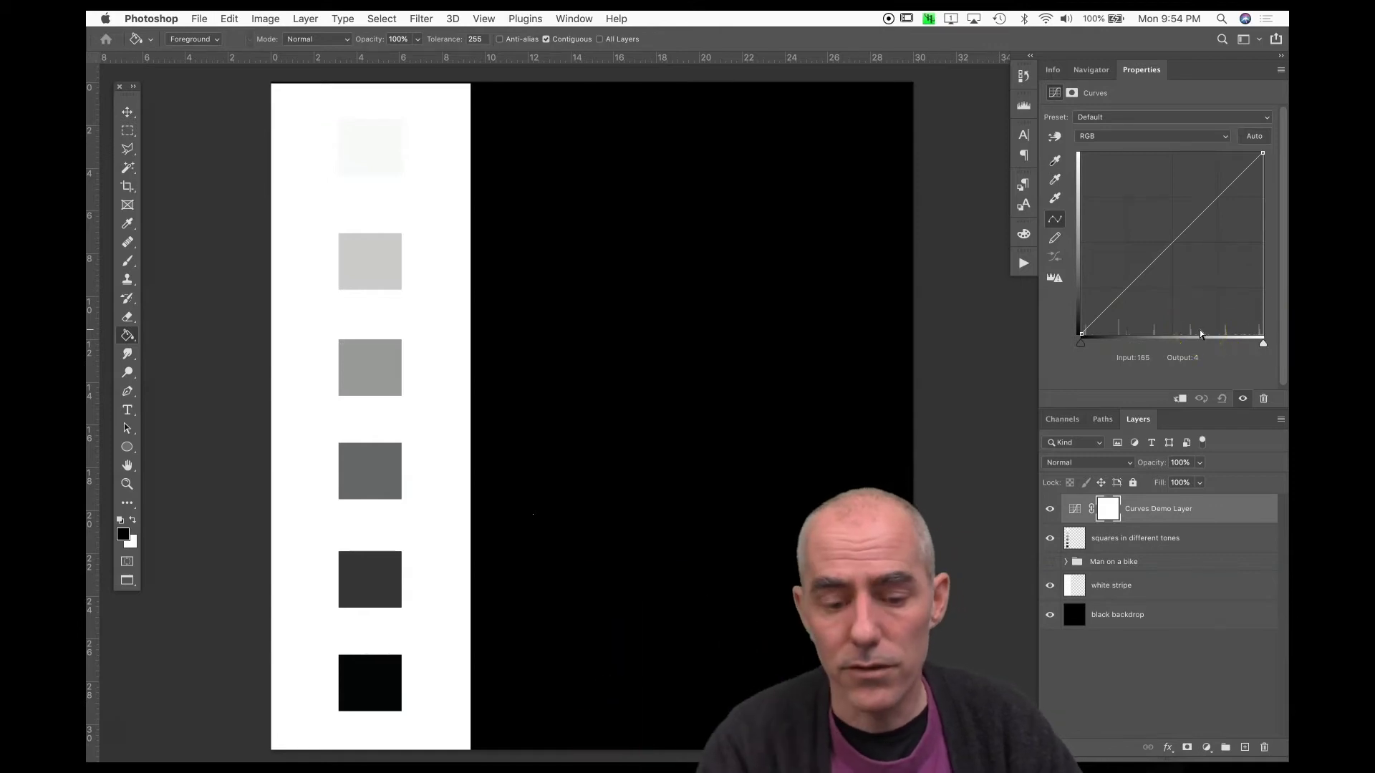
left_click(1049, 563)
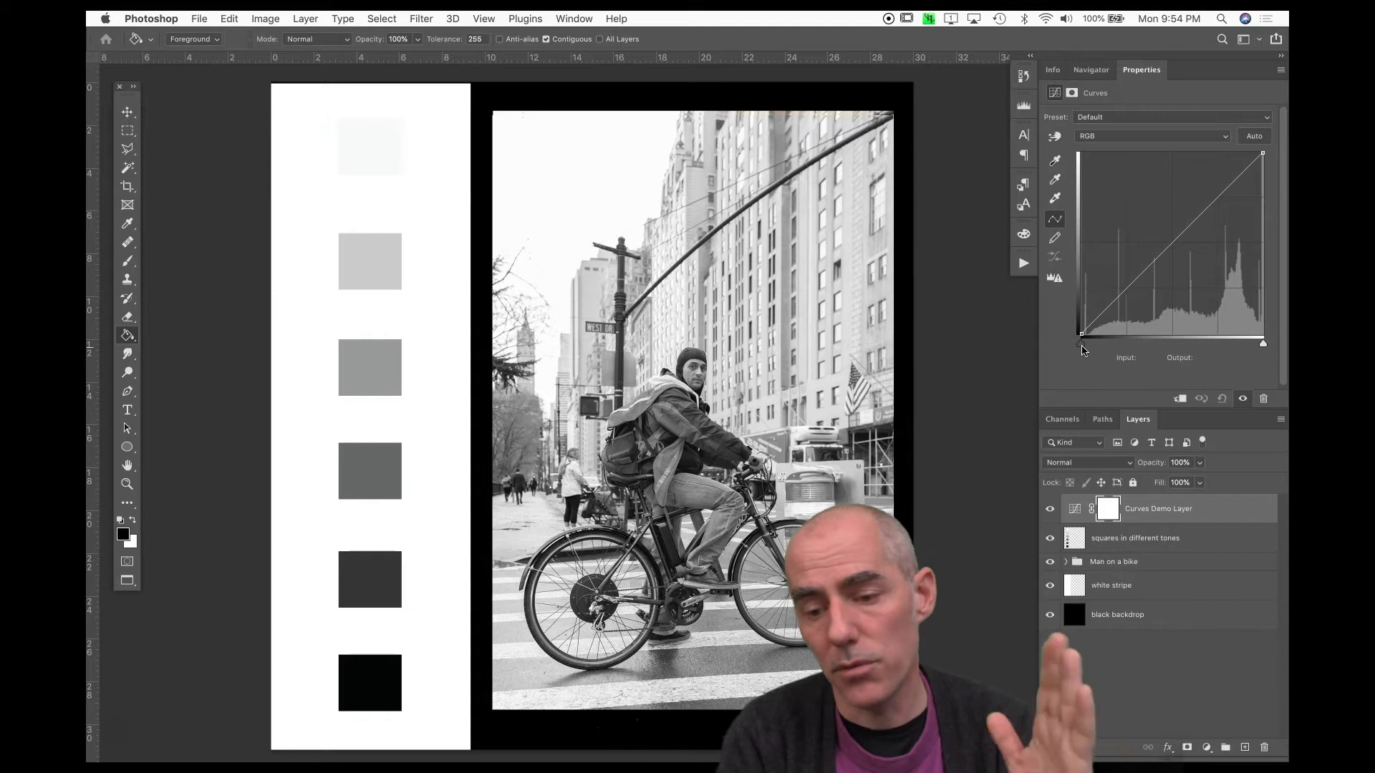
Try raising the curve's black point input to 107, 251 and 237, and return it to 0.
left_click_drag(1082, 347, 1158, 363)
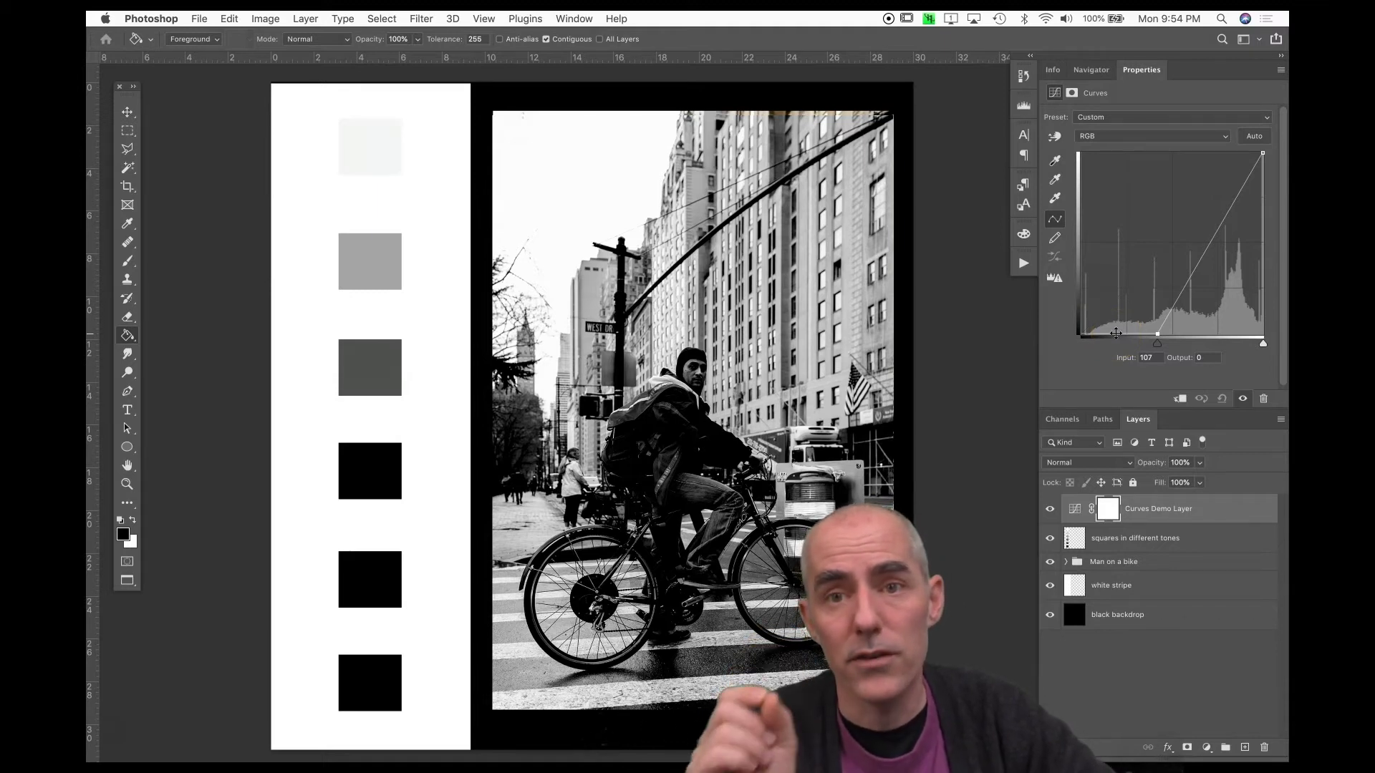
left_click_drag(1132, 338, 1119, 310)
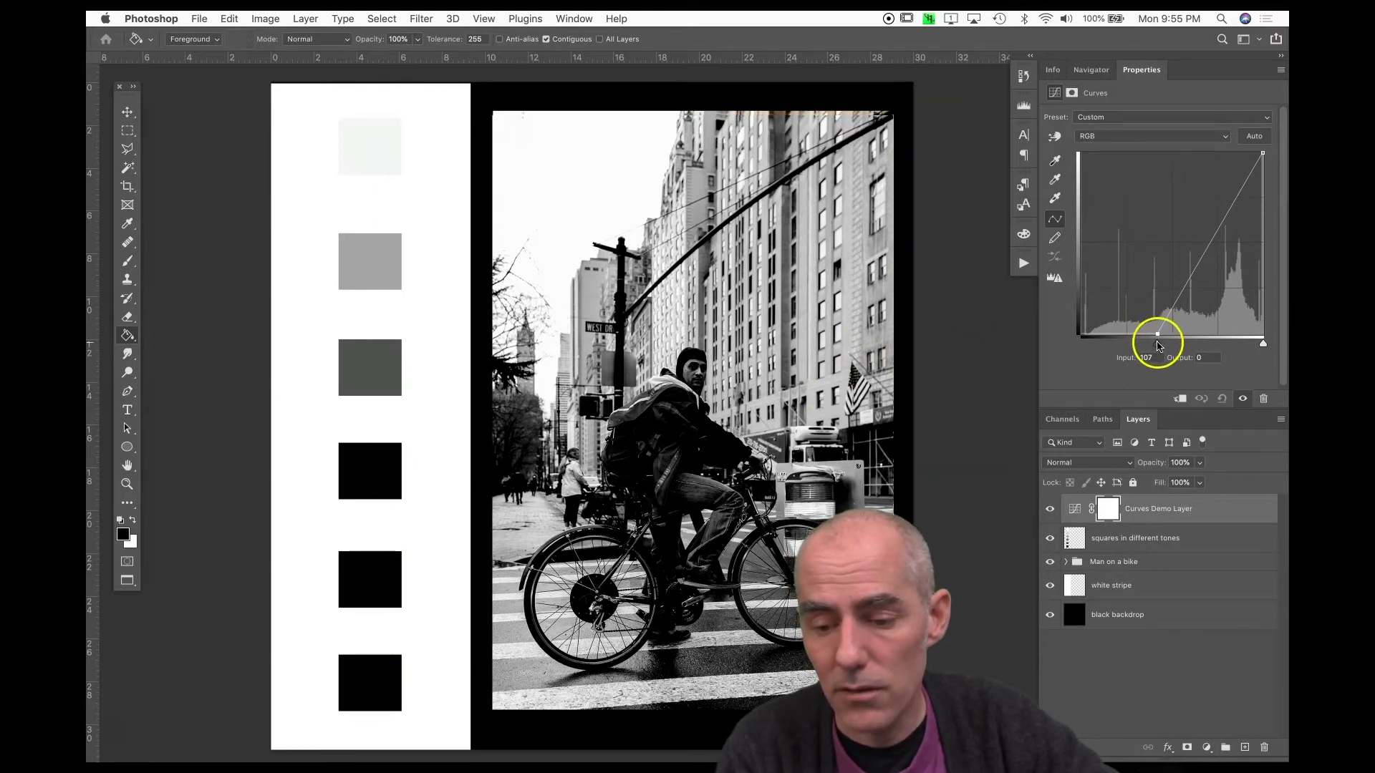
left_click_drag(1158, 344, 1262, 337)
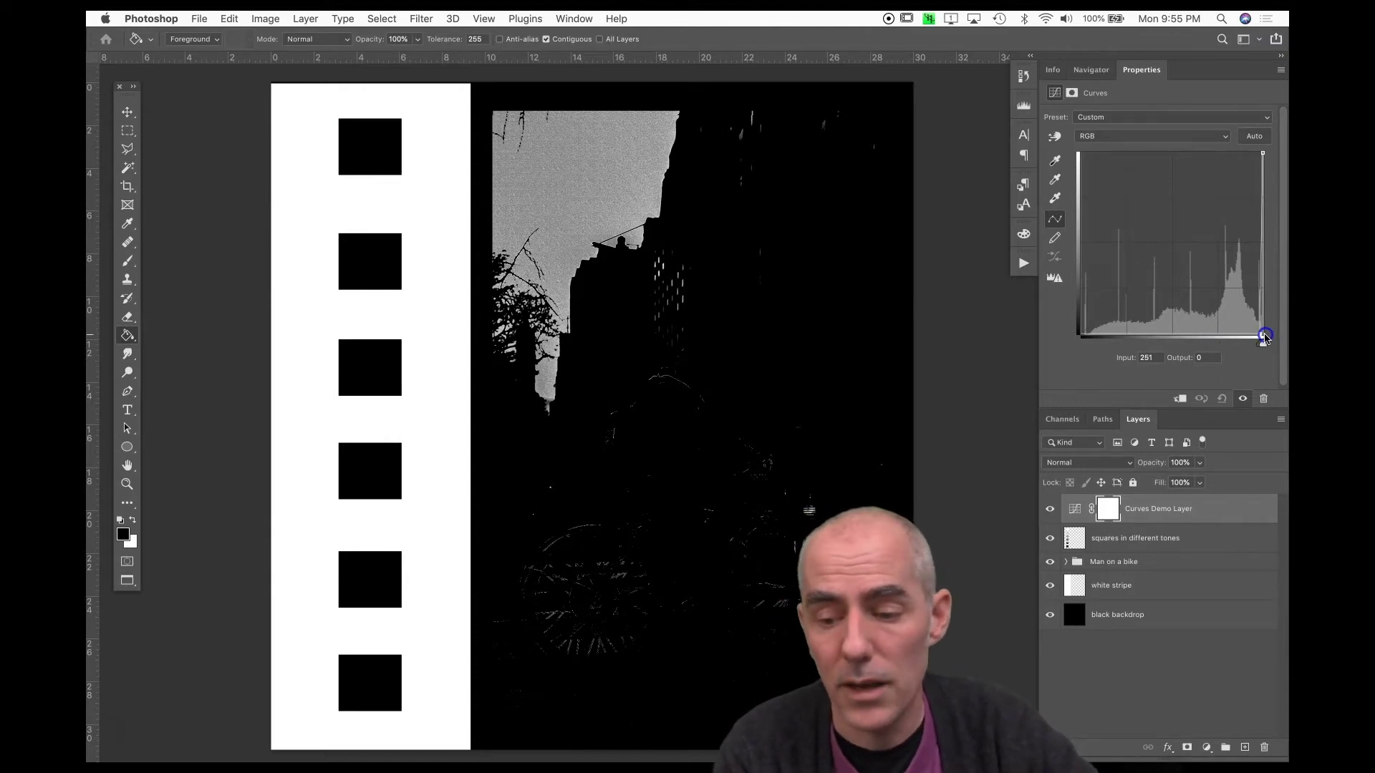
left_click_drag(1262, 336, 1250, 337)
left_click(1250, 341)
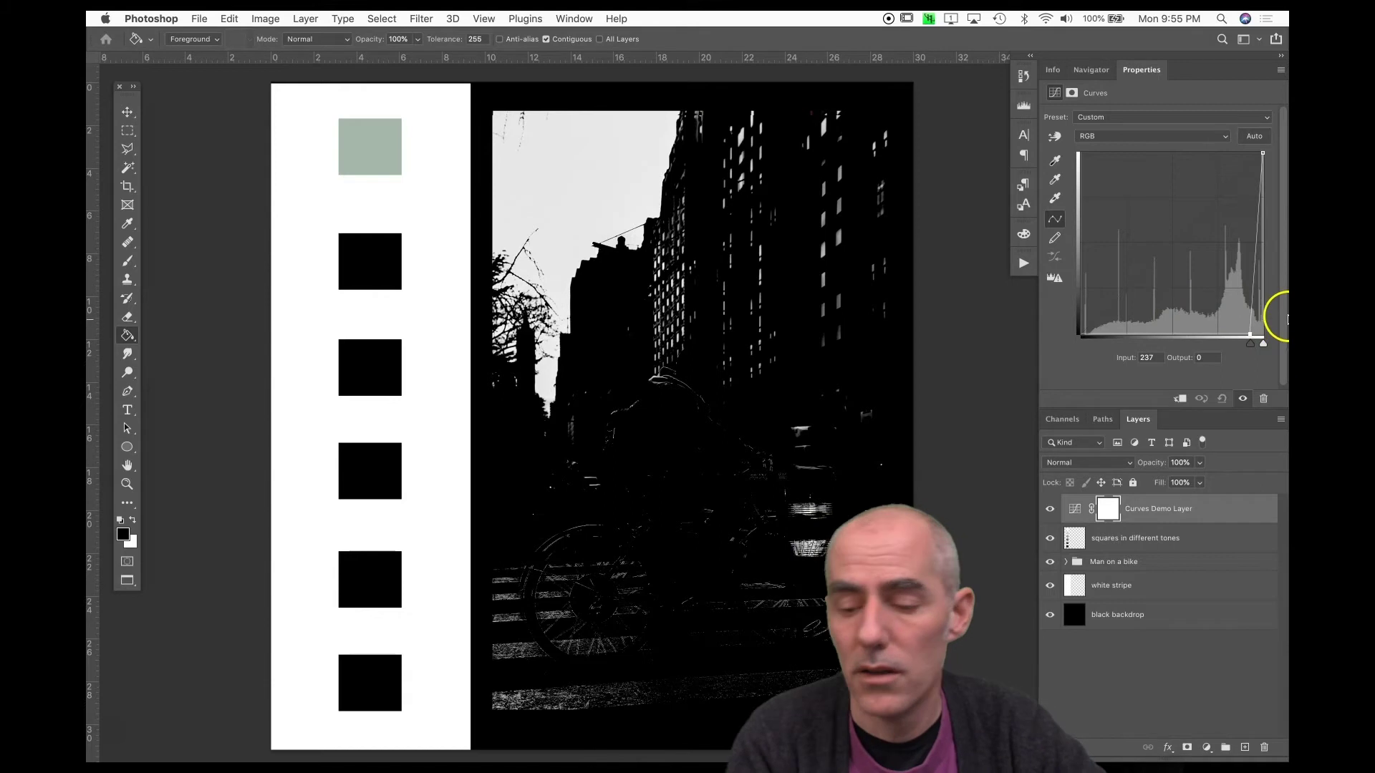
left_click_drag(1233, 344, 1016, 377)
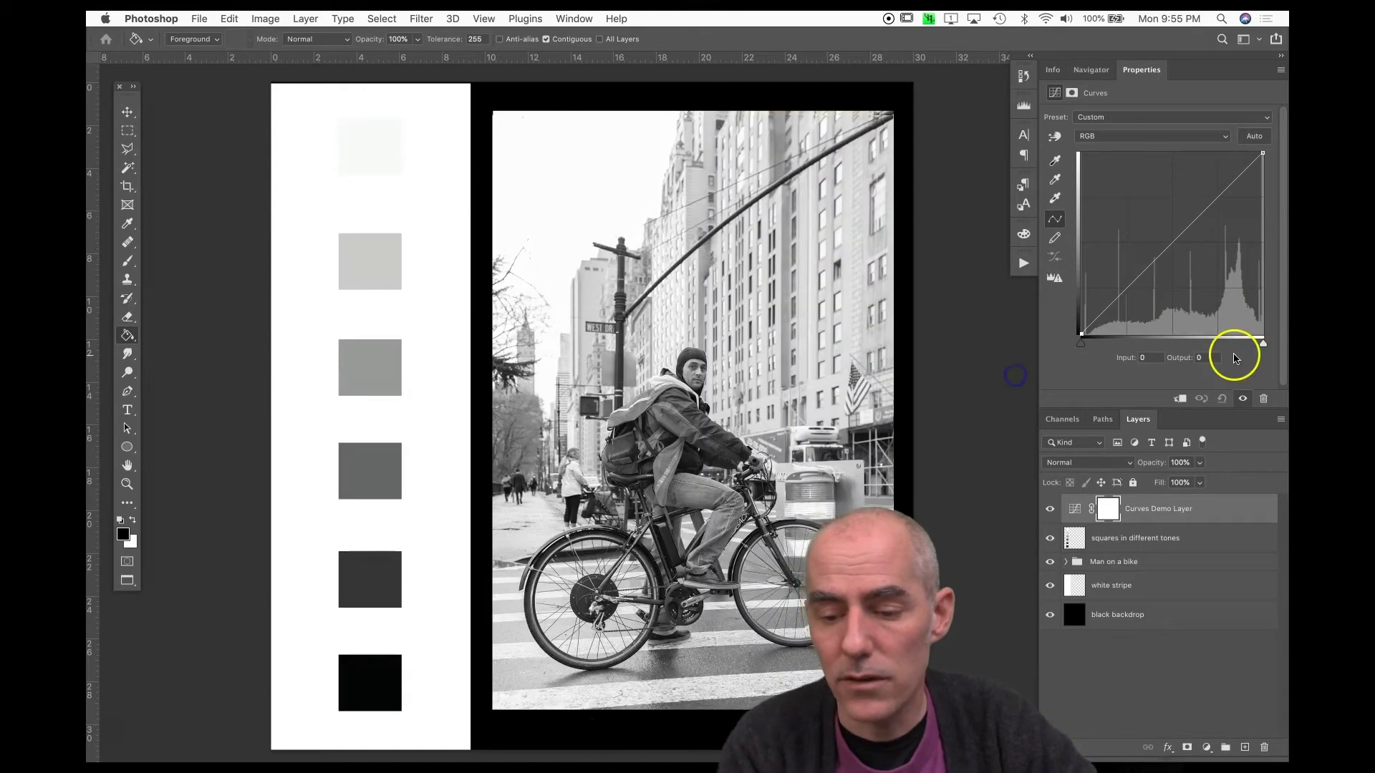
Try lowering the curve's white point input to 140 and 156, and return it to 255.
left_click_drag(1262, 345, 1181, 360)
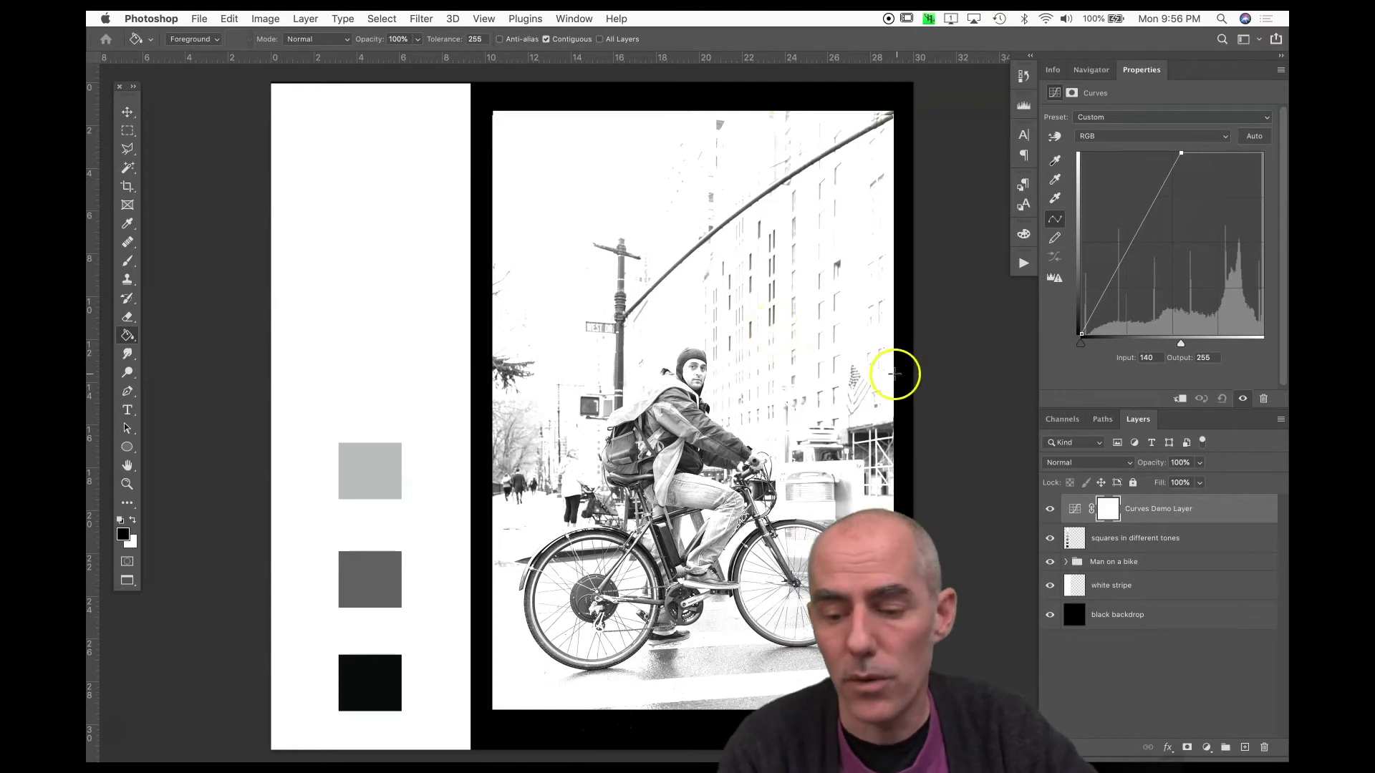
mouse_move(1183, 346)
left_mouse_down()
mouse_move(1258, 344)
mouse_move(1193, 338)
left_mouse_up()
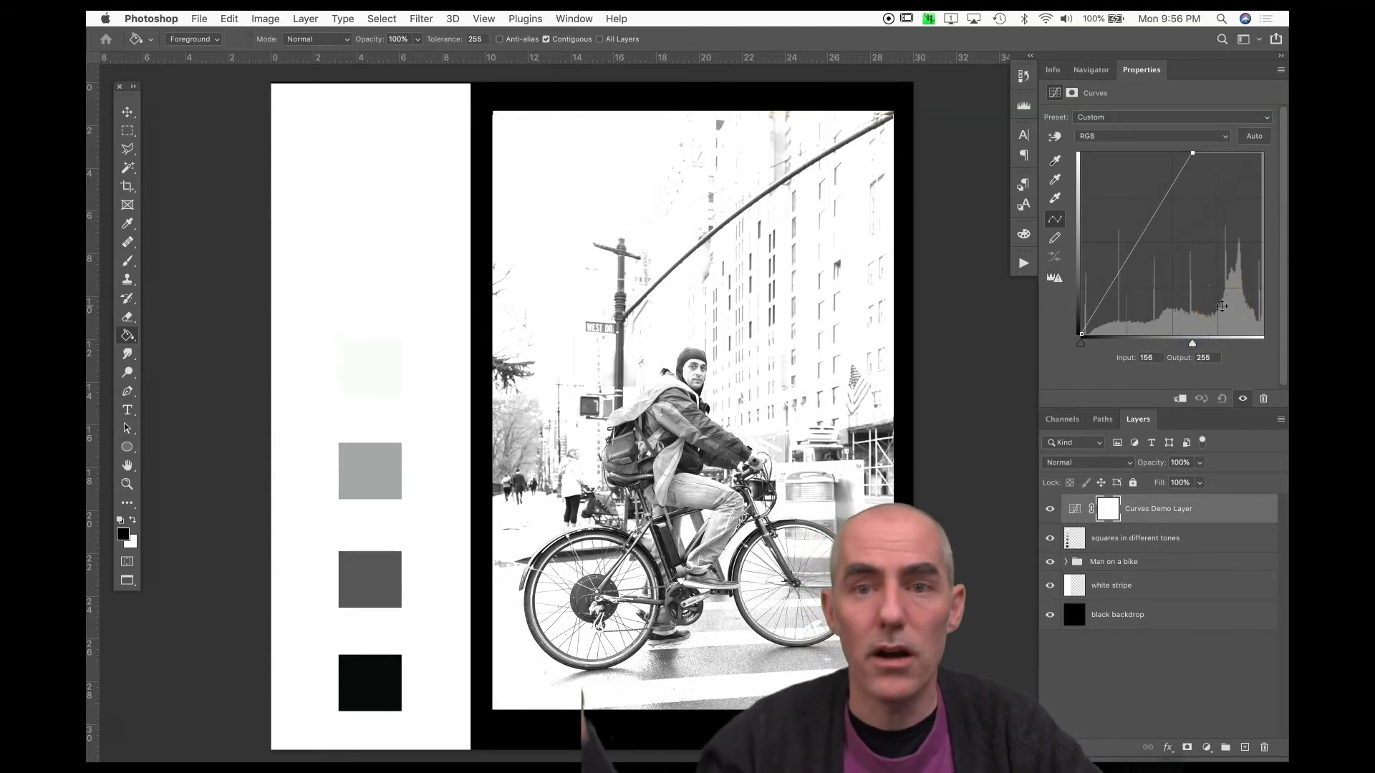
left_click(1193, 345)
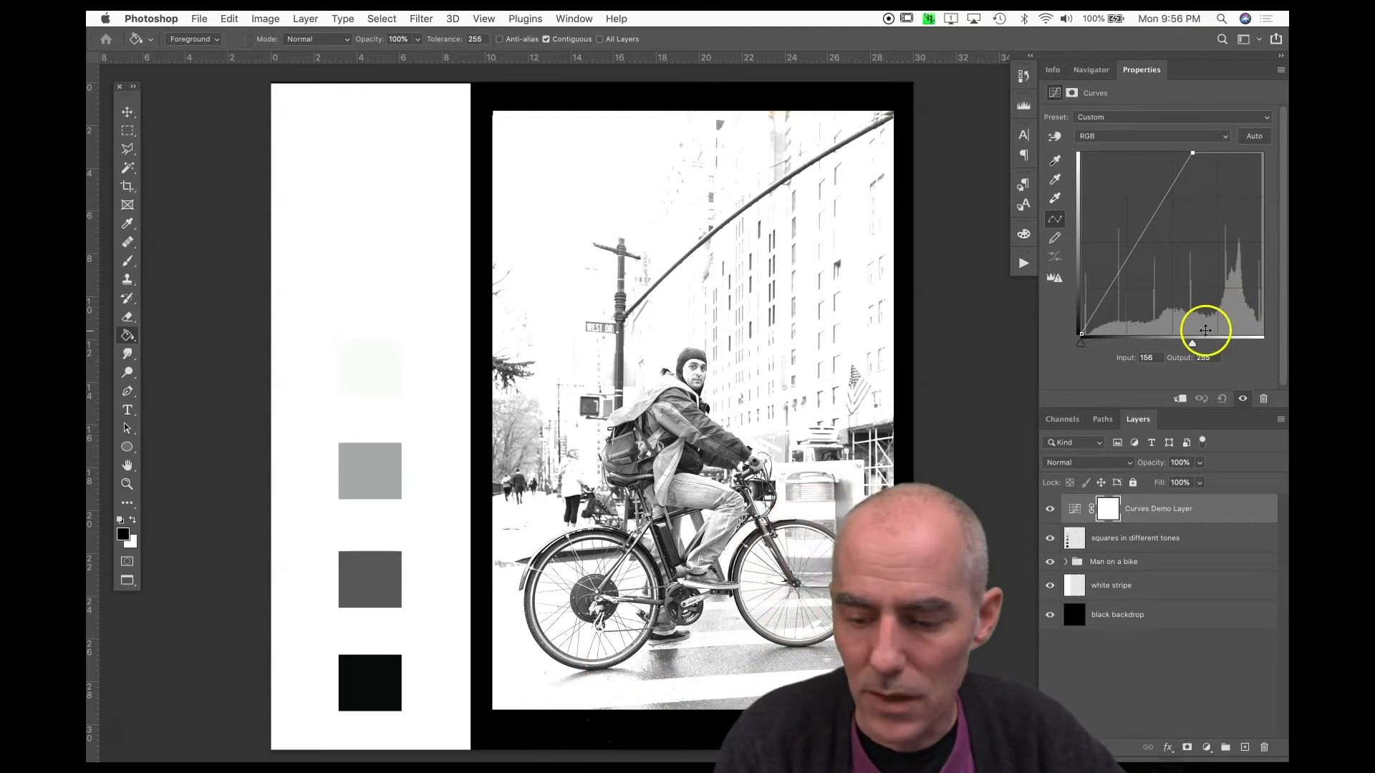
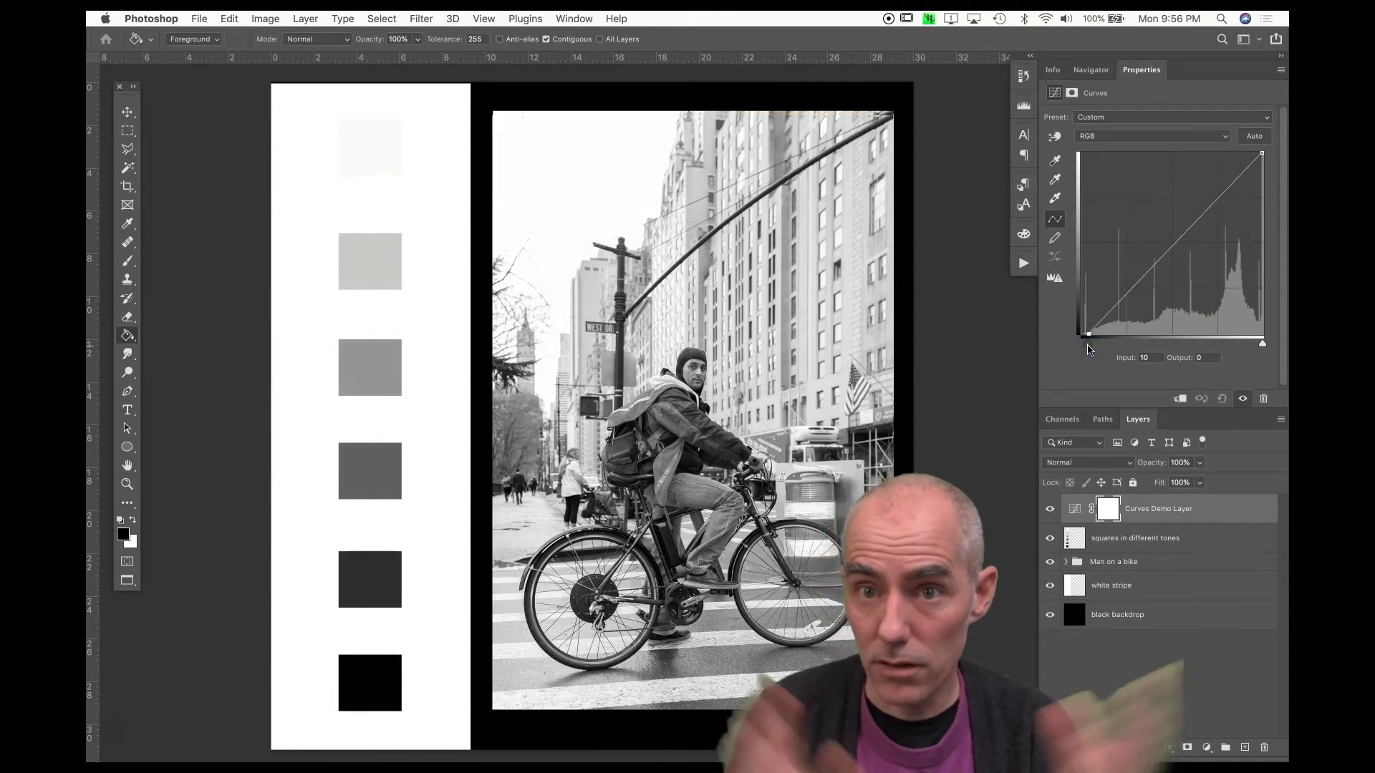
Try a white point input of 239, and return the white point to 255 and the black point to 0.
left_click_drag(1260, 342, 1253, 344)
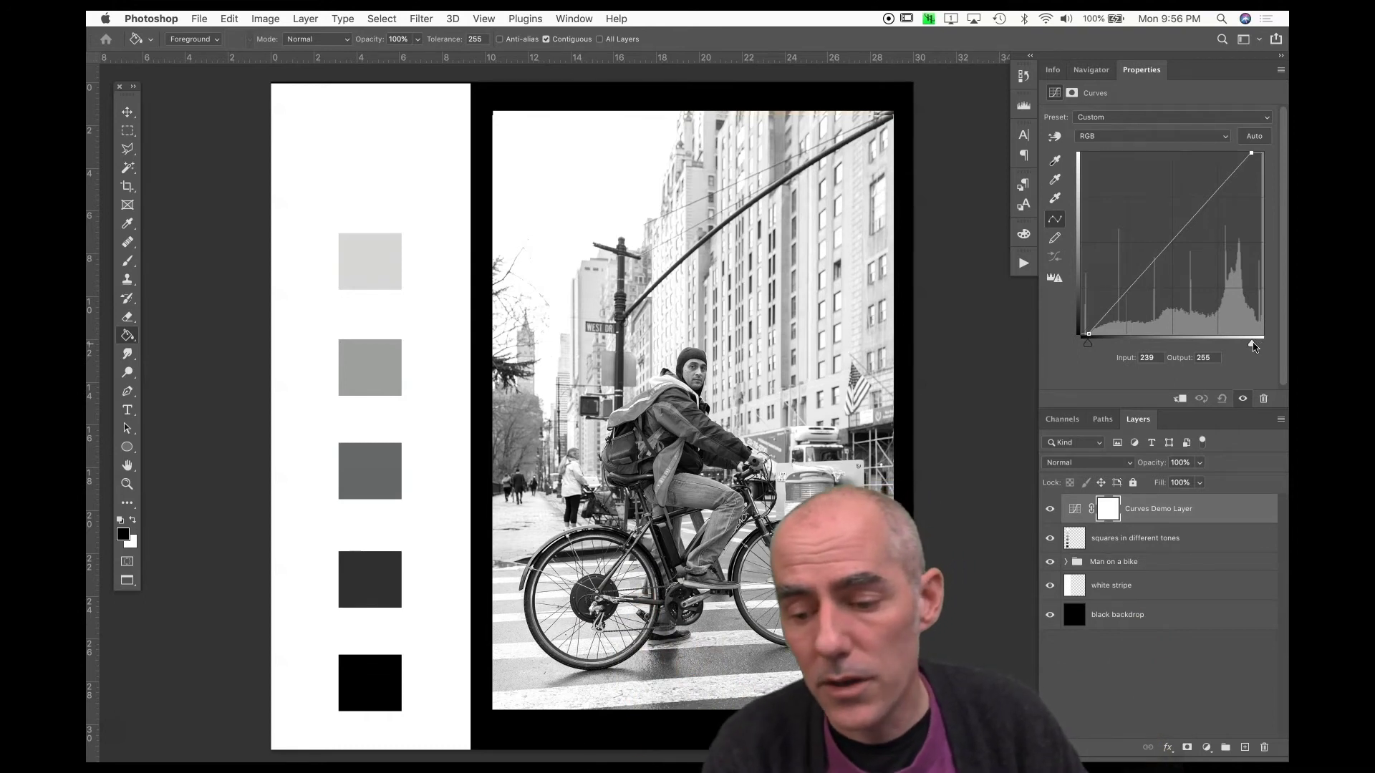
left_click_drag(1253, 347, 1262, 342)
left_click_drag(1087, 343, 1054, 346)
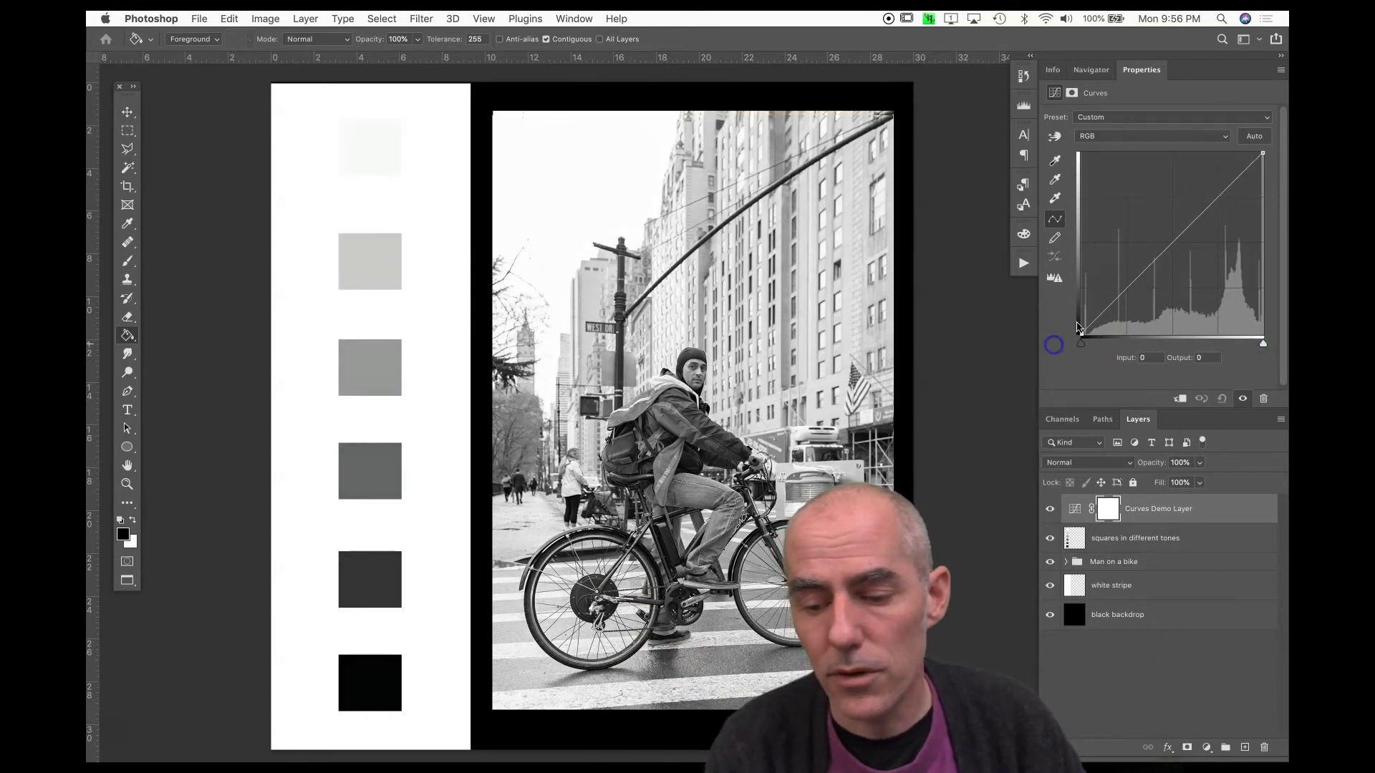
Add a point at the middle of the curve and brighten the midtones to input 109, output 138.
left_click(1174, 242)
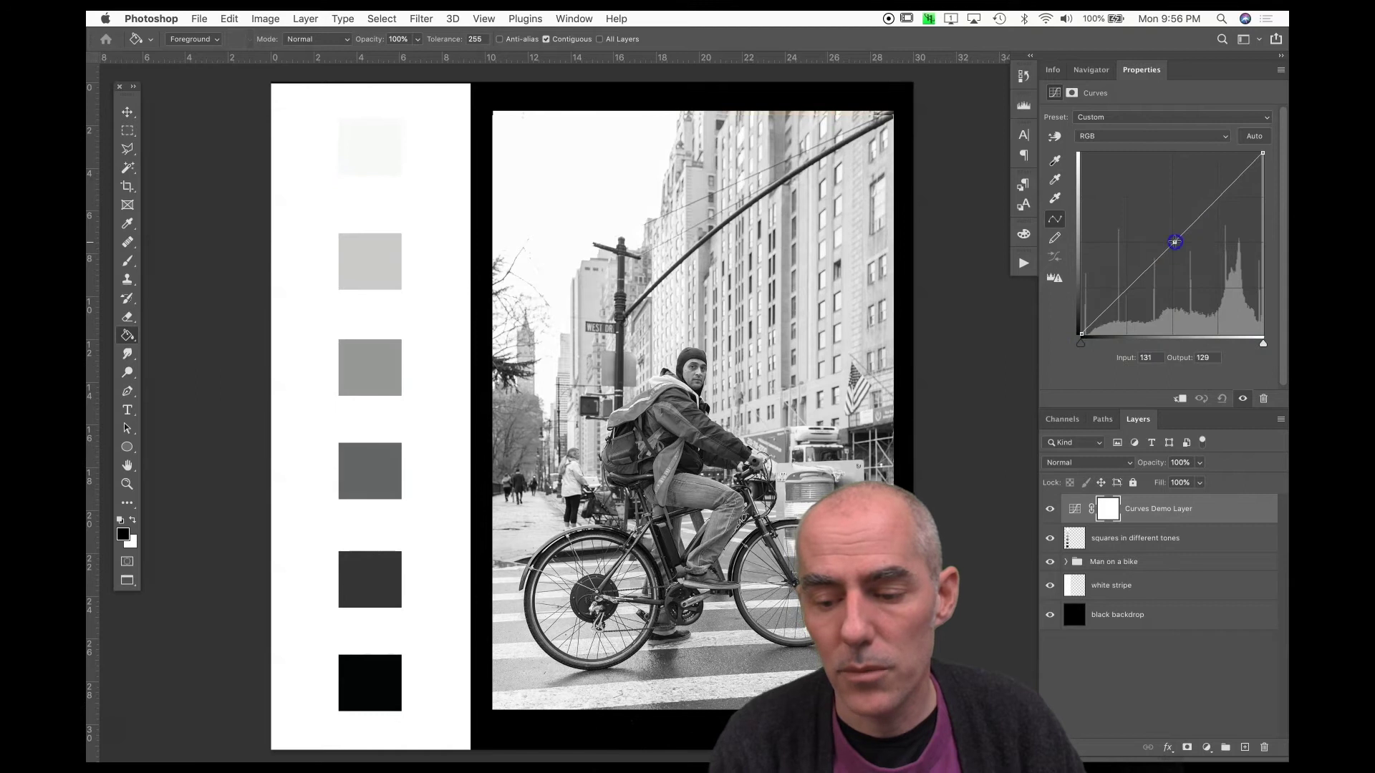
mouse_move(1170, 239)
left_mouse_down()
mouse_move(1174, 256)
mouse_move(1159, 237)
left_mouse_up()
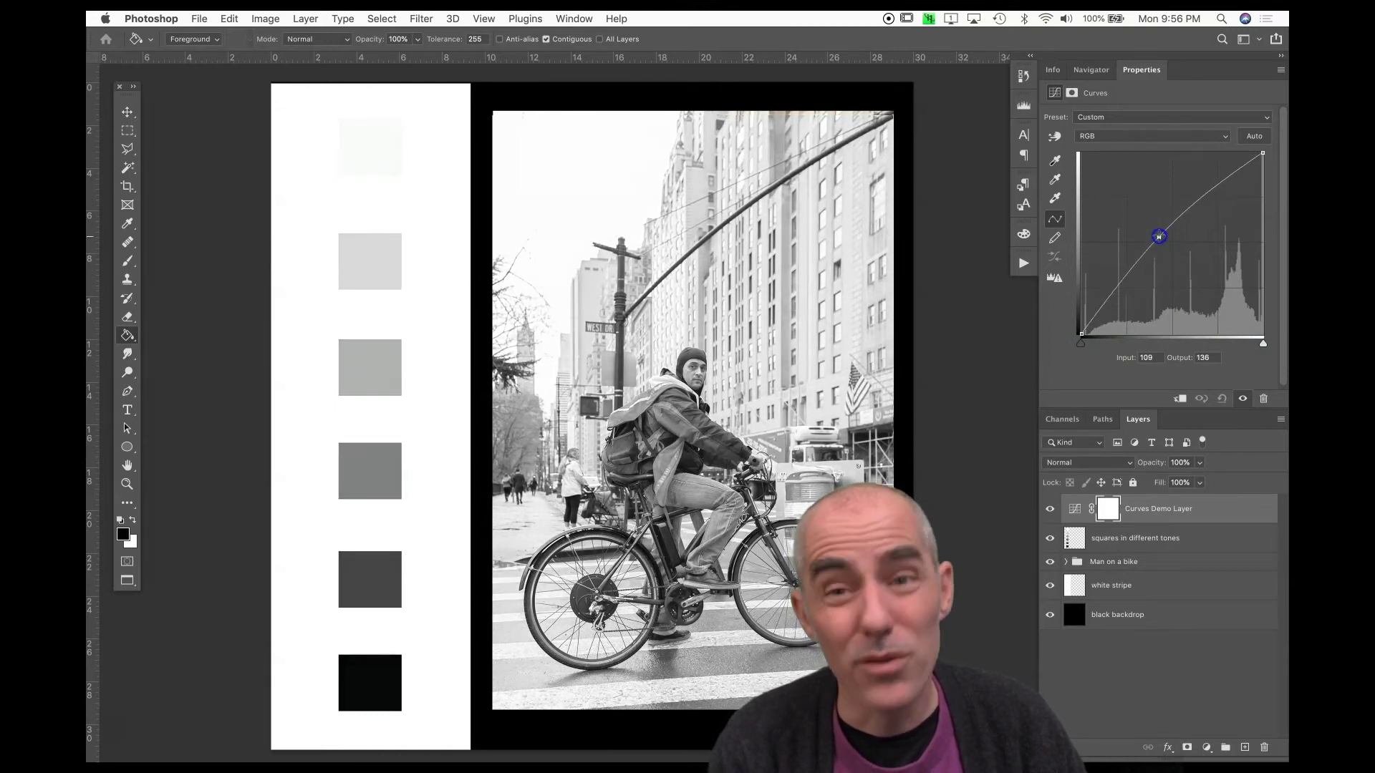
mouse_move(1160, 236)
left_mouse_down()
mouse_move(1173, 255)
mouse_move(1159, 234)
left_mouse_up()
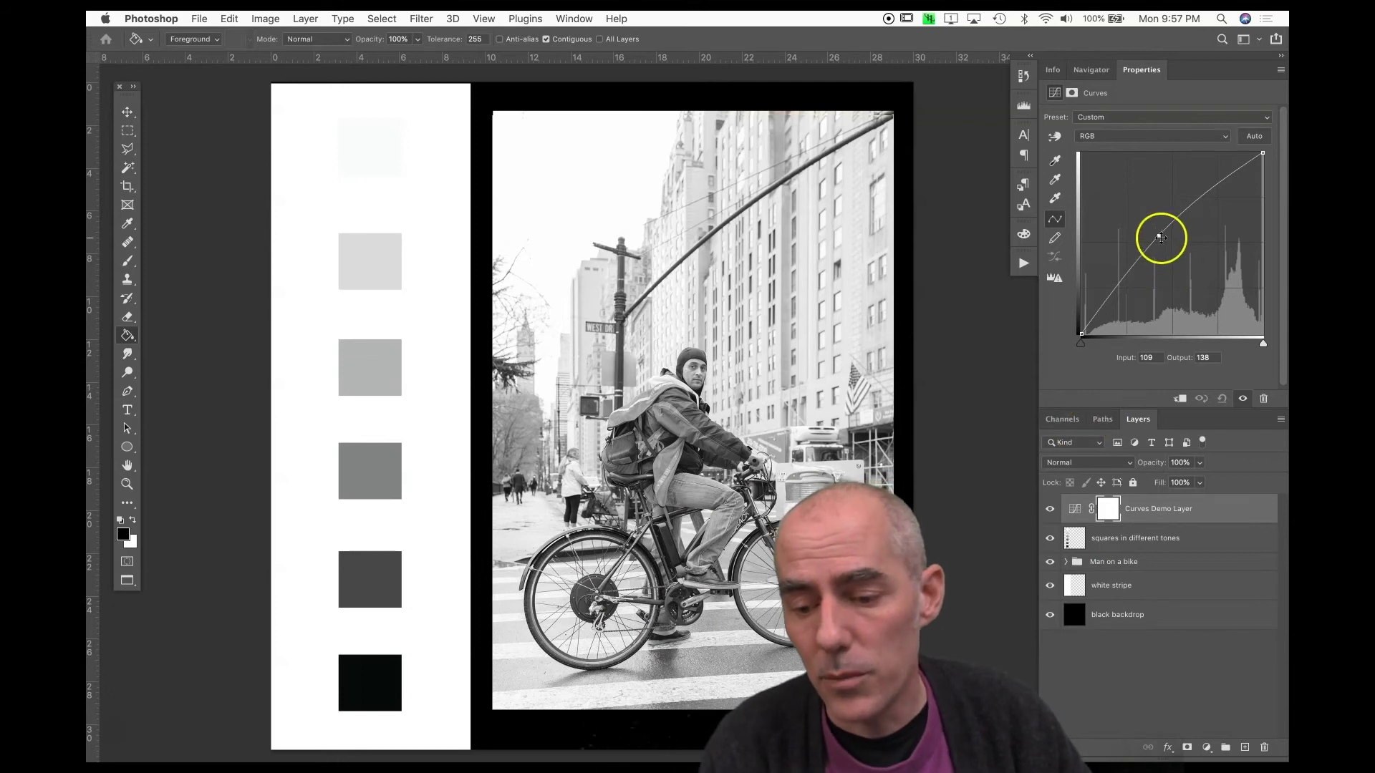
Lower the midtone point, add a highlight point at input 174, output 192, and add a raised shadow point to the curve.
left_click_drag(1159, 237, 1206, 198)
left_click(1122, 287)
left_click_drag(1119, 291, 1112, 285)
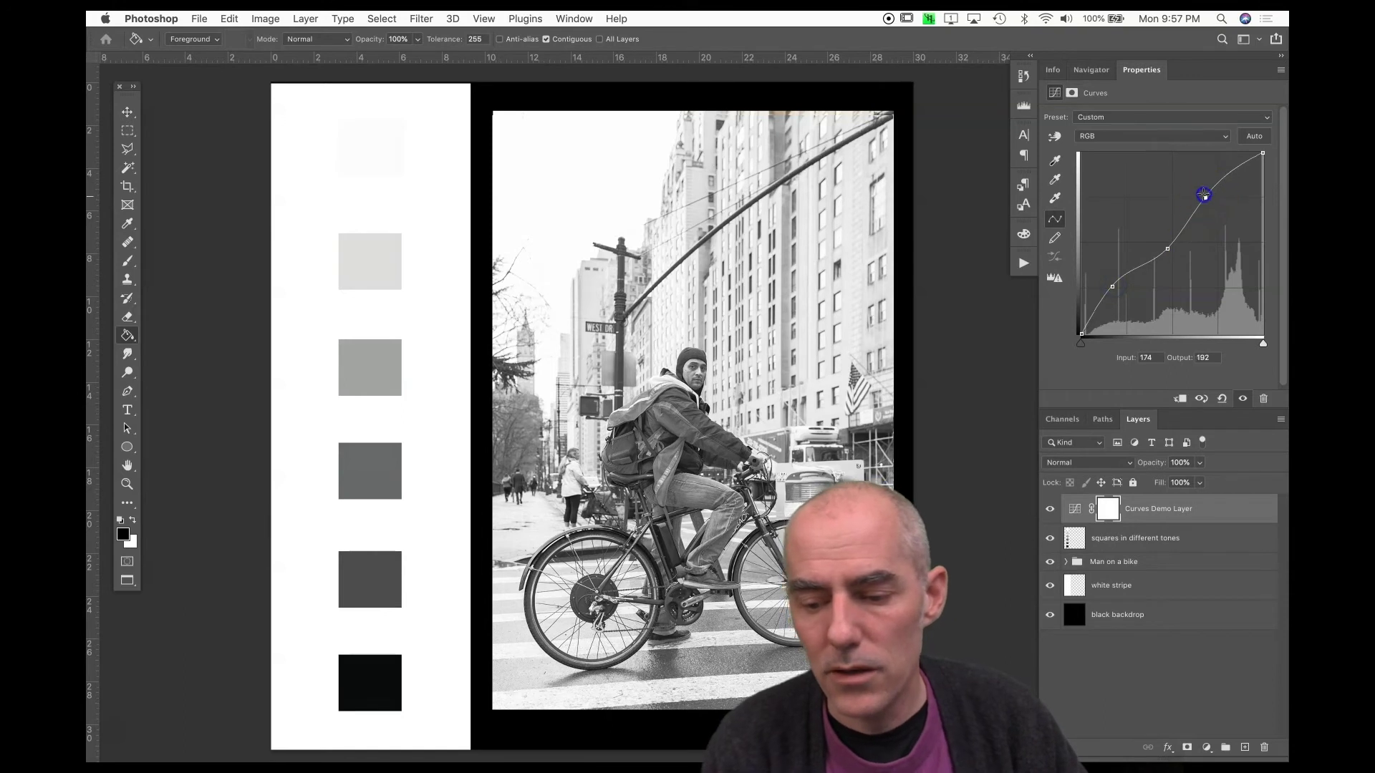
Try an extreme curve by pulling the highlight point up and a lower point to input 70, output 92, and undo all curve changes.
left_click_drag(1206, 197, 1193, 187)
left_click_drag(1165, 253, 1131, 270)
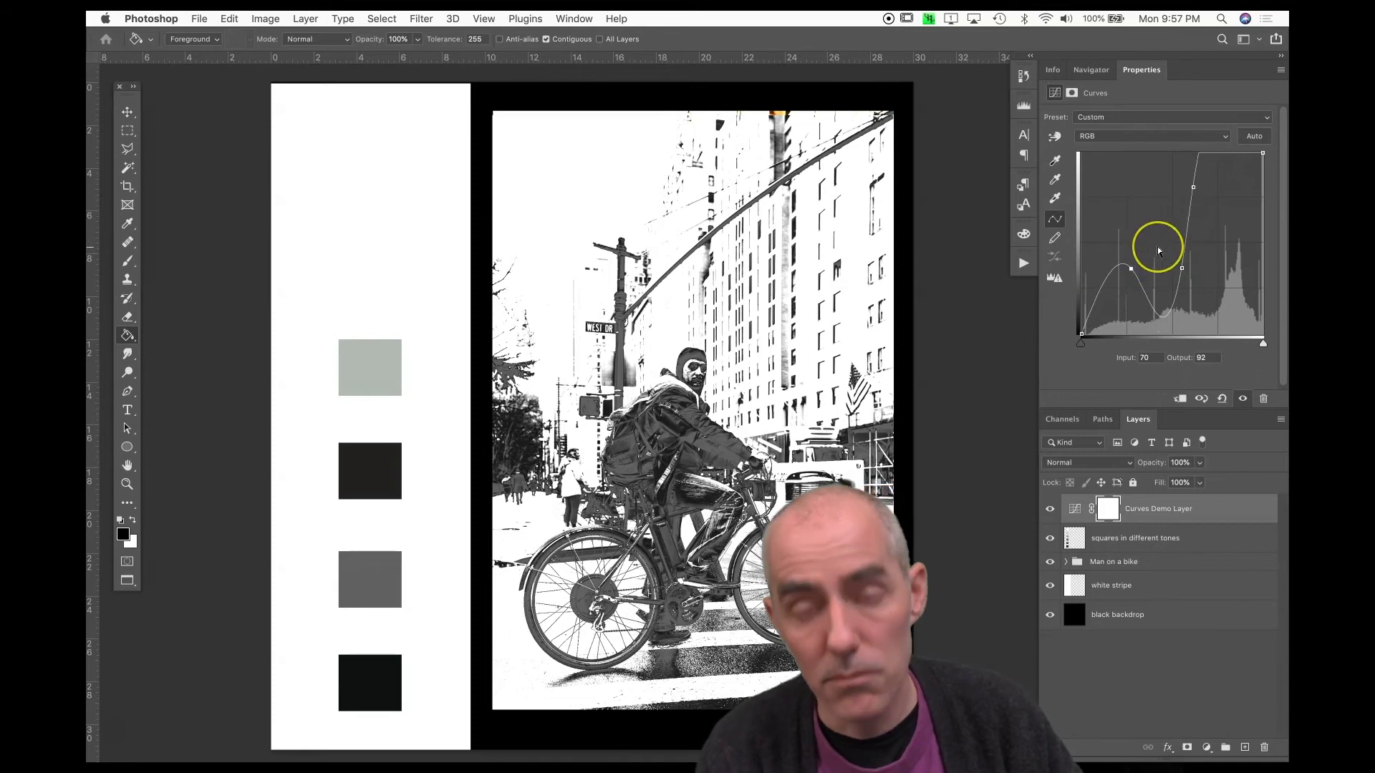
key("super+z")
key("super+z")
key("super+z")
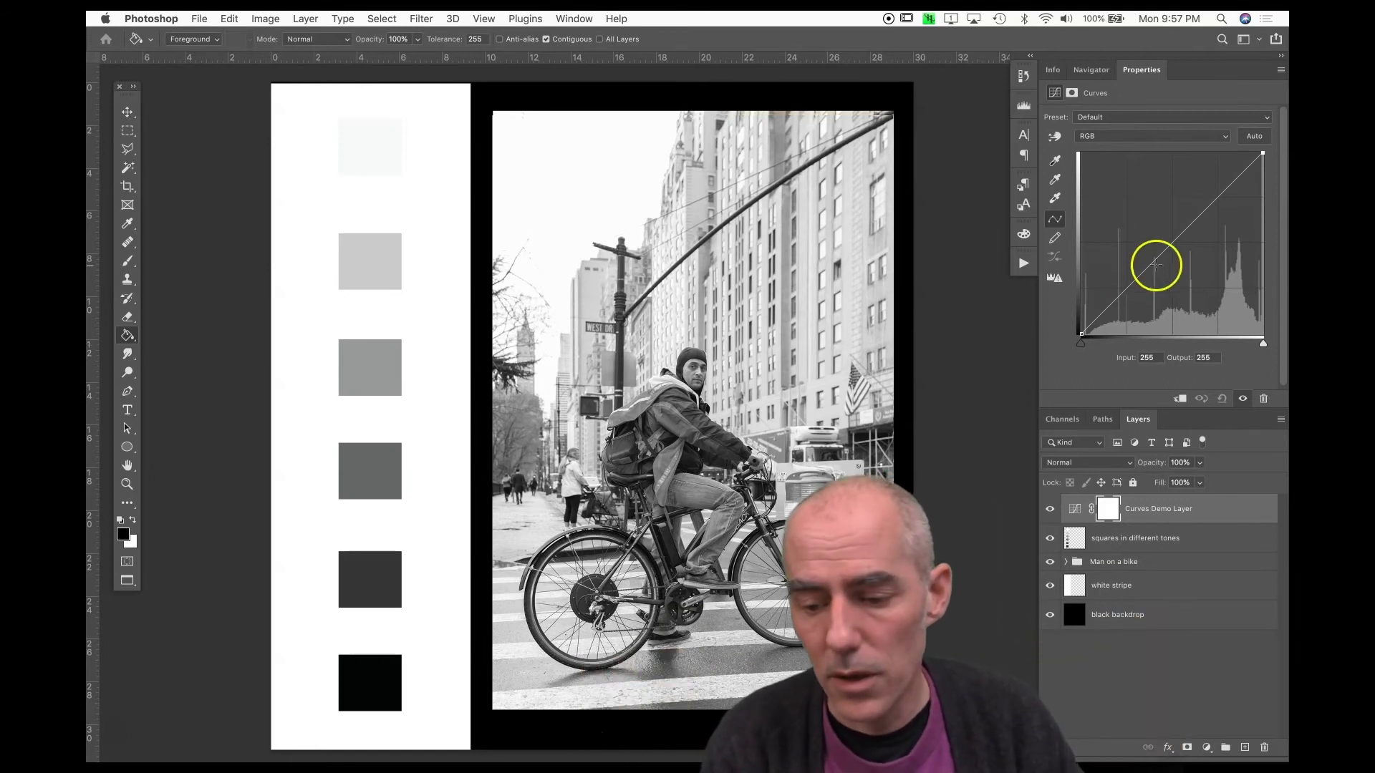
Brighten the midtones with a curve point at input 111, output 142, move the black point inward slightly, and set the white point input to 240.
mouse_move(1166, 246)
left_mouse_down()
mouse_move(1170, 259)
mouse_move(1160, 227)
mouse_move(1160, 251)
left_mouse_up()
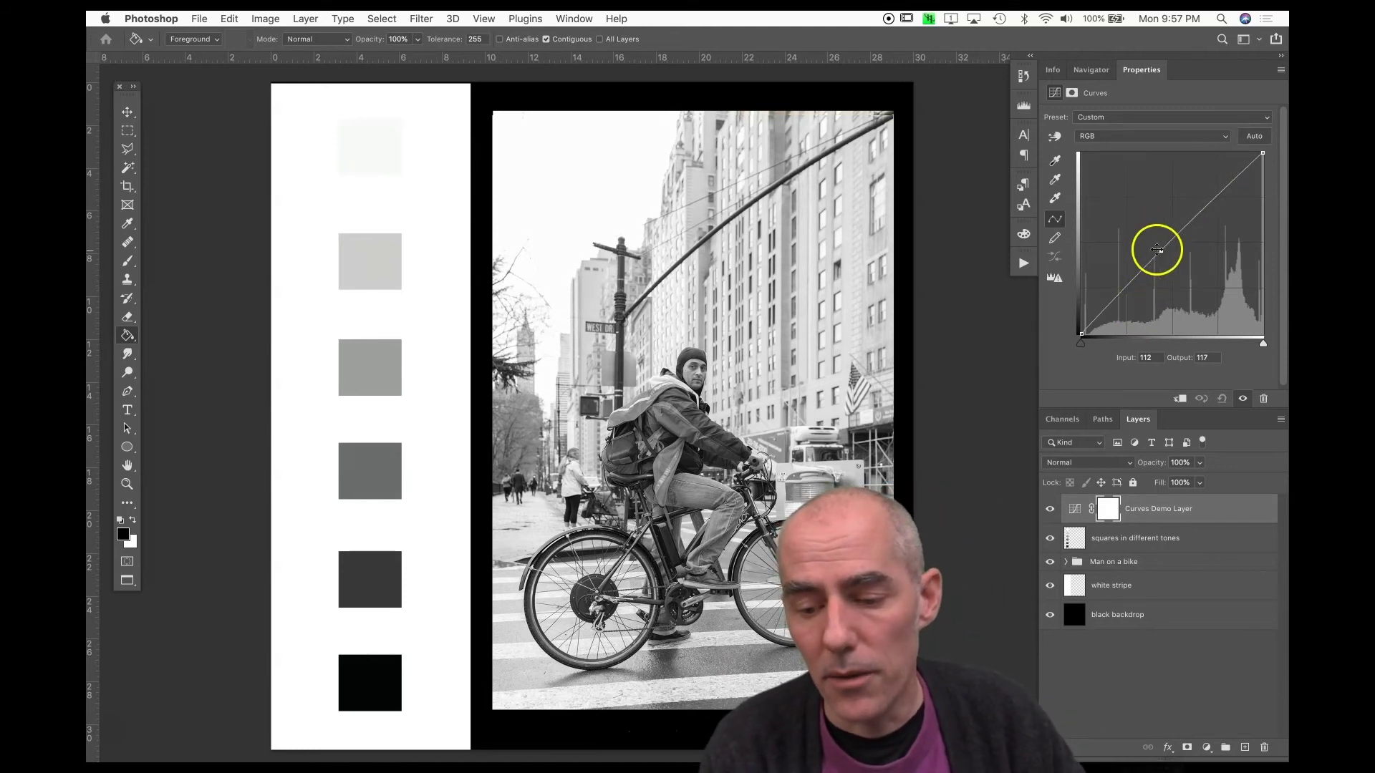
left_click_drag(1160, 242, 1160, 225)
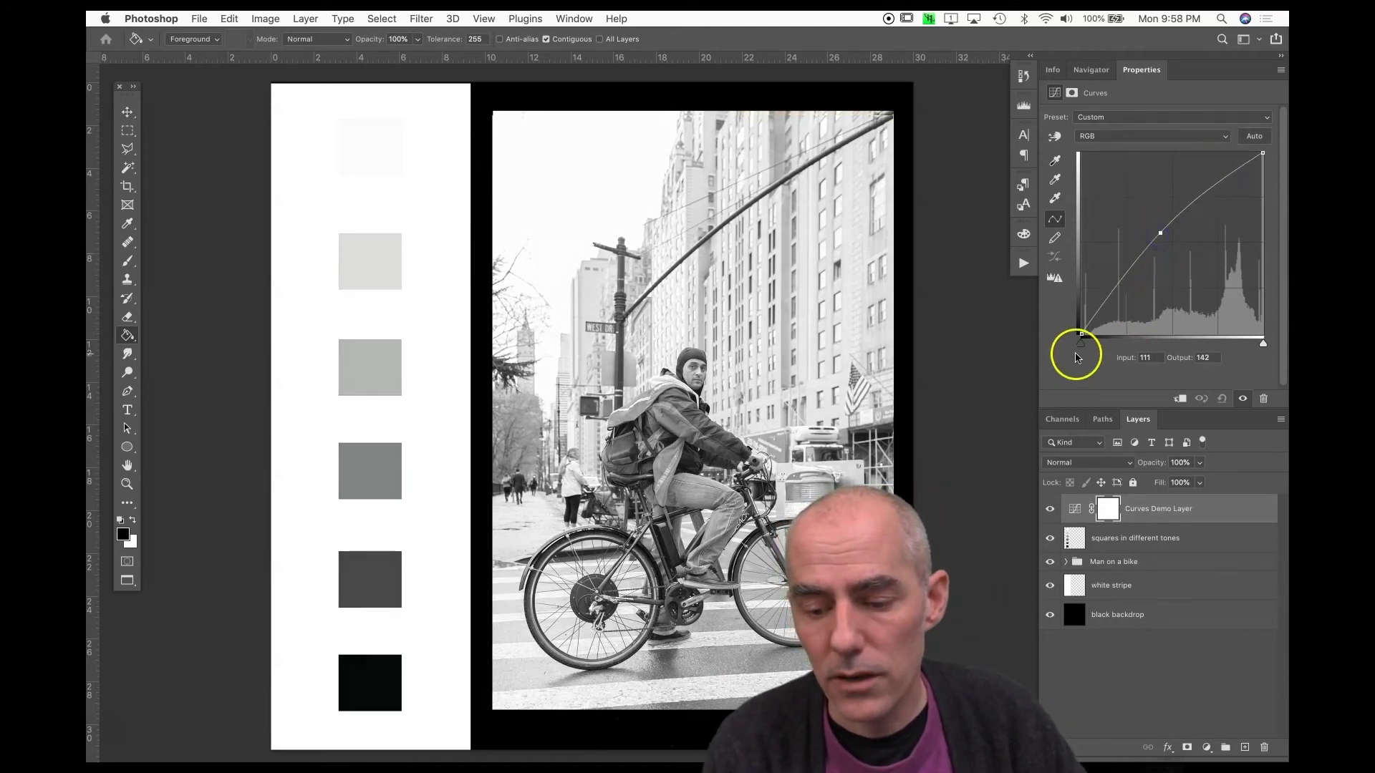
left_click_drag(1086, 344, 1093, 347)
left_click_drag(1254, 344, 1261, 345)
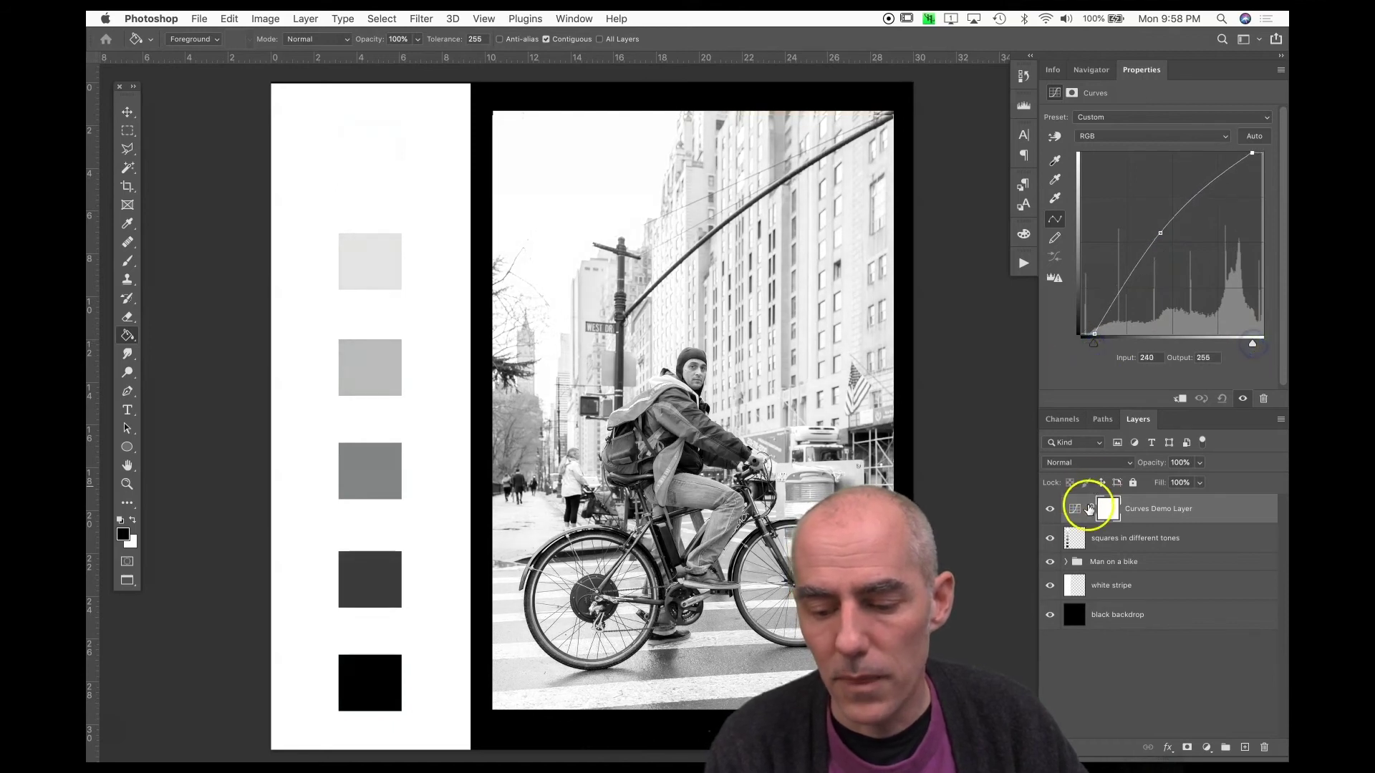
Expand the Man on a bike group and hide the Black and white bike man layer.
left_click(1066, 562)
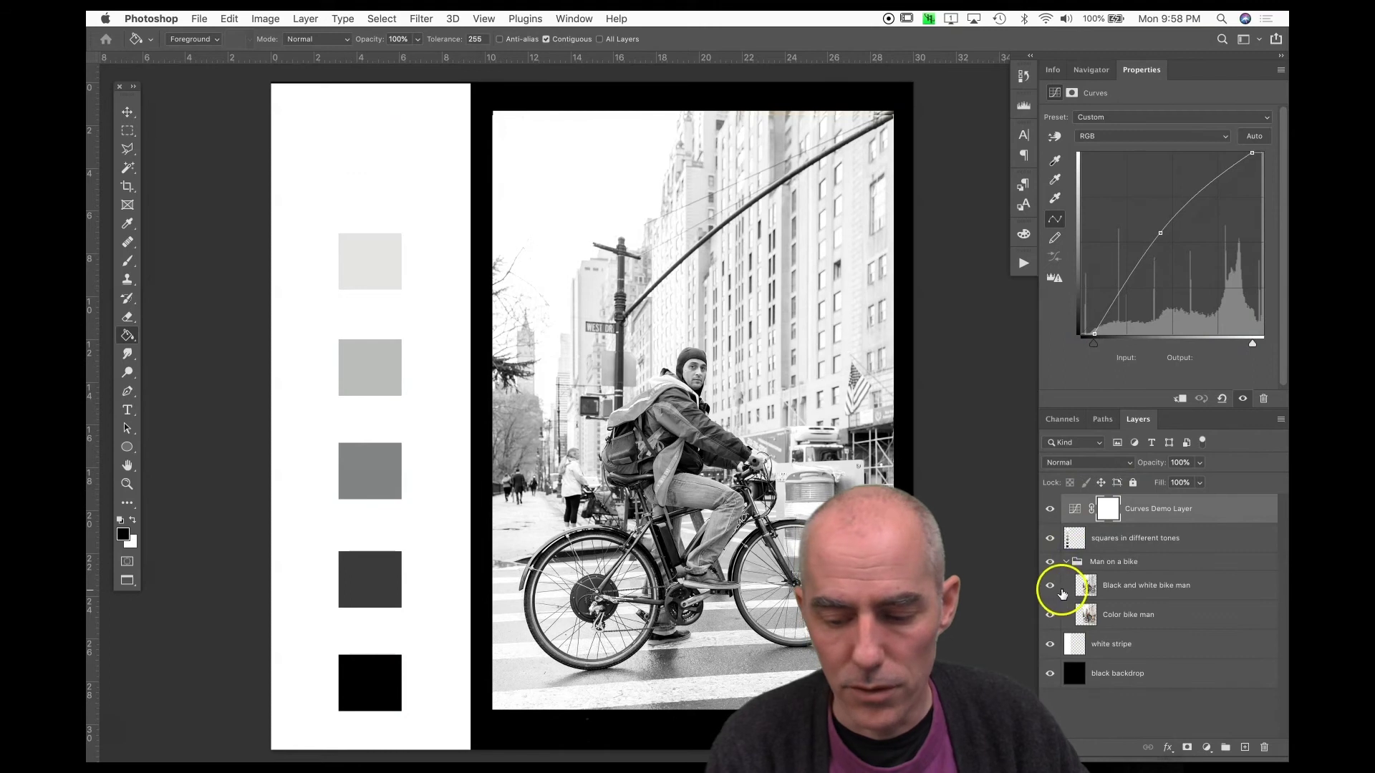
left_click(1049, 588)
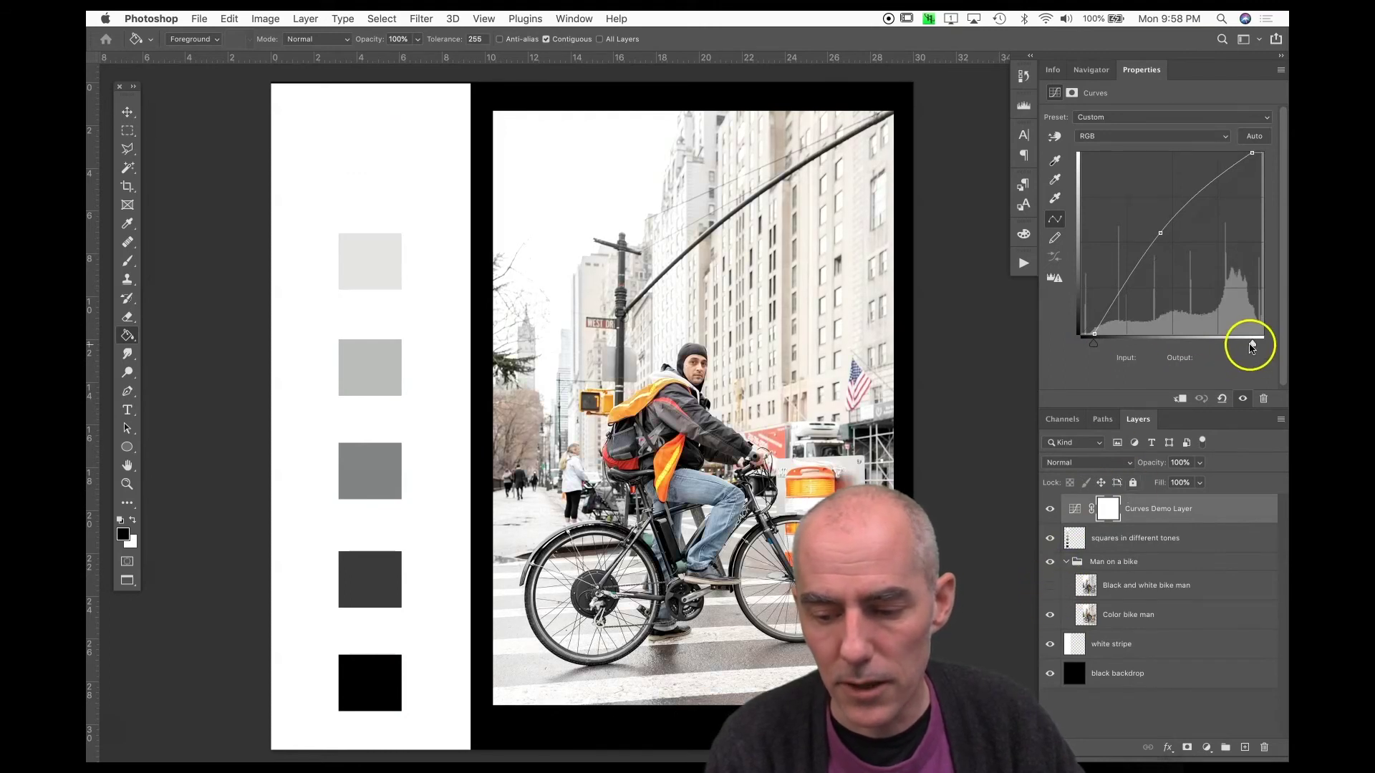
Flatten the midtone point at input 97, output 99, remove it, and return the white point to 255 and the black point to 0.
left_click_drag(1161, 235, 1151, 267)
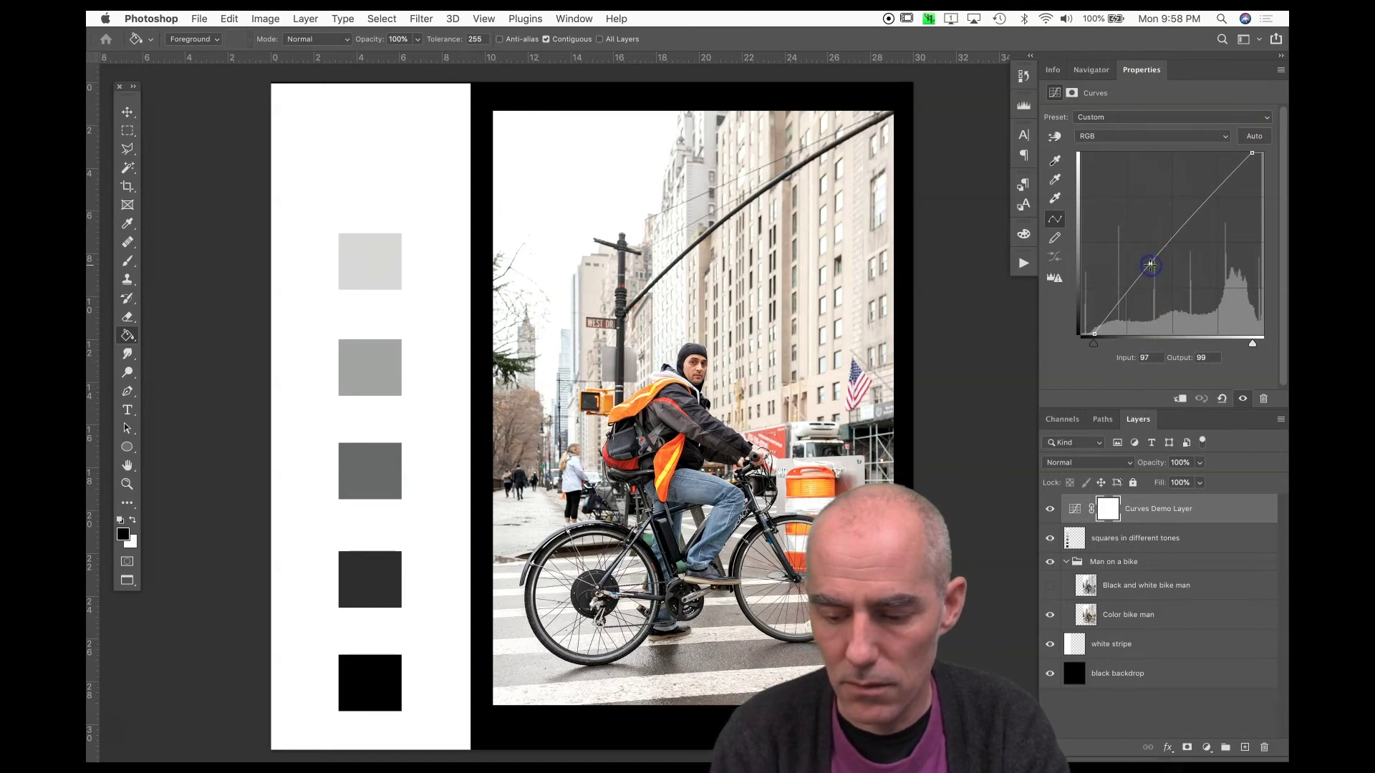
left_click_drag(1151, 265, 1285, 354)
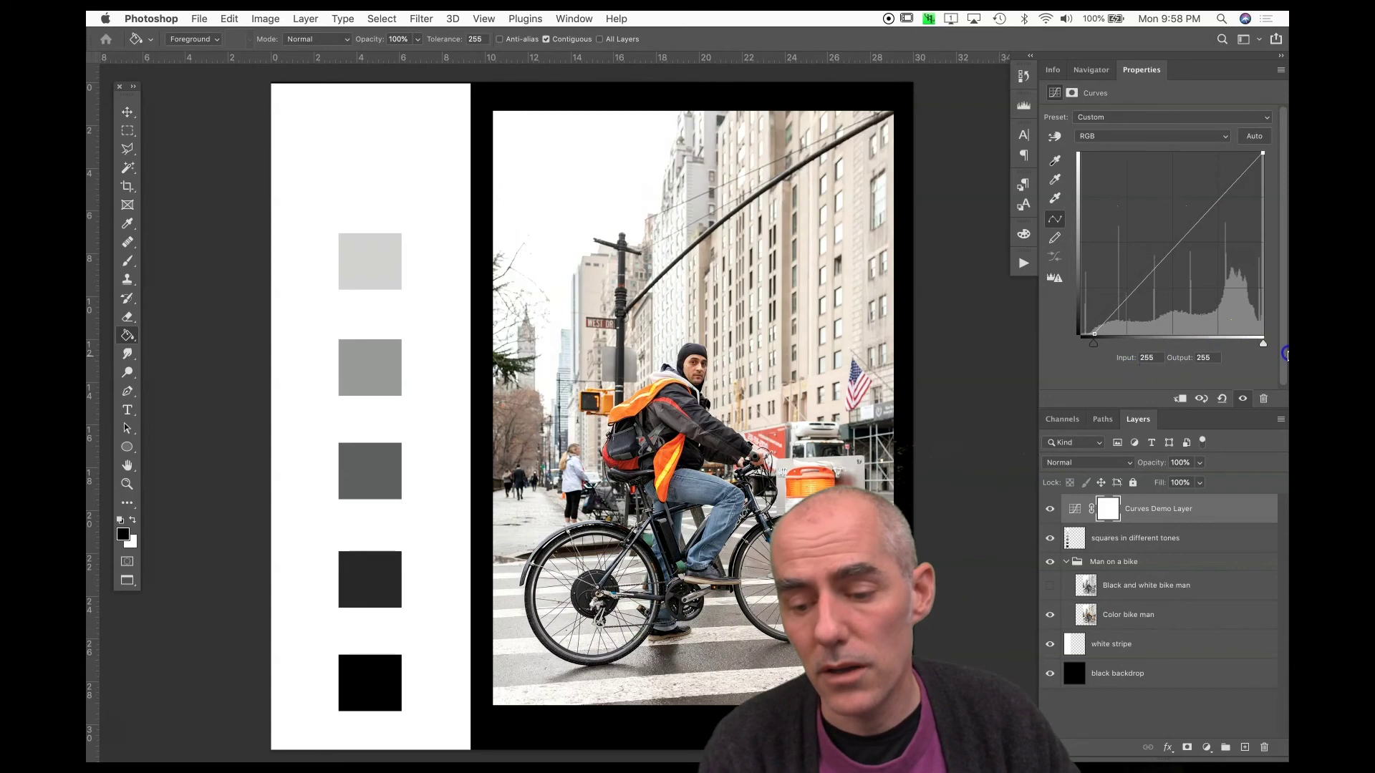
mouse_move(1093, 343)
left_mouse_down()
mouse_move(1232, 343)
mouse_move(1081, 345)
left_mouse_up()
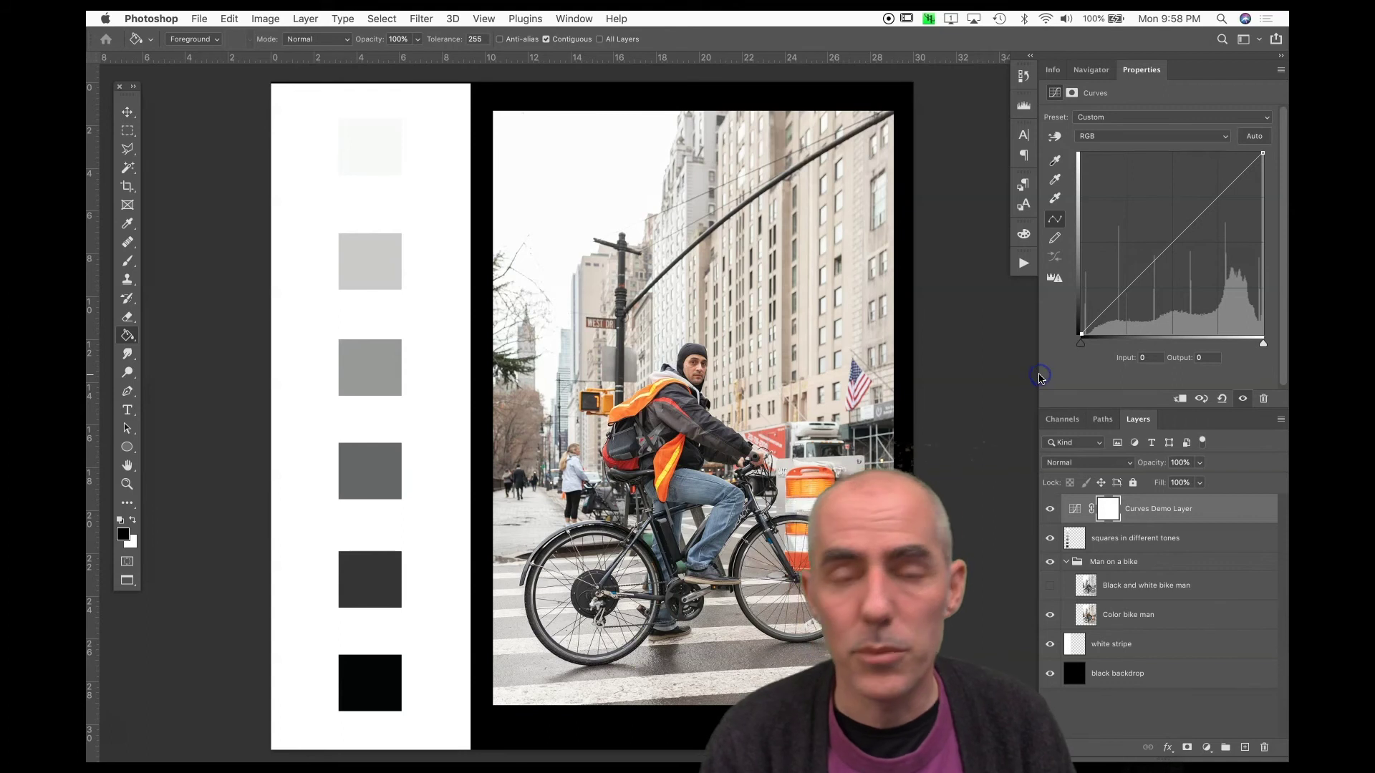
Switch the curve to the Red channel, raise a midtone point to input 105, output 148, and bring it back to the diagonal.
left_click(1110, 137)
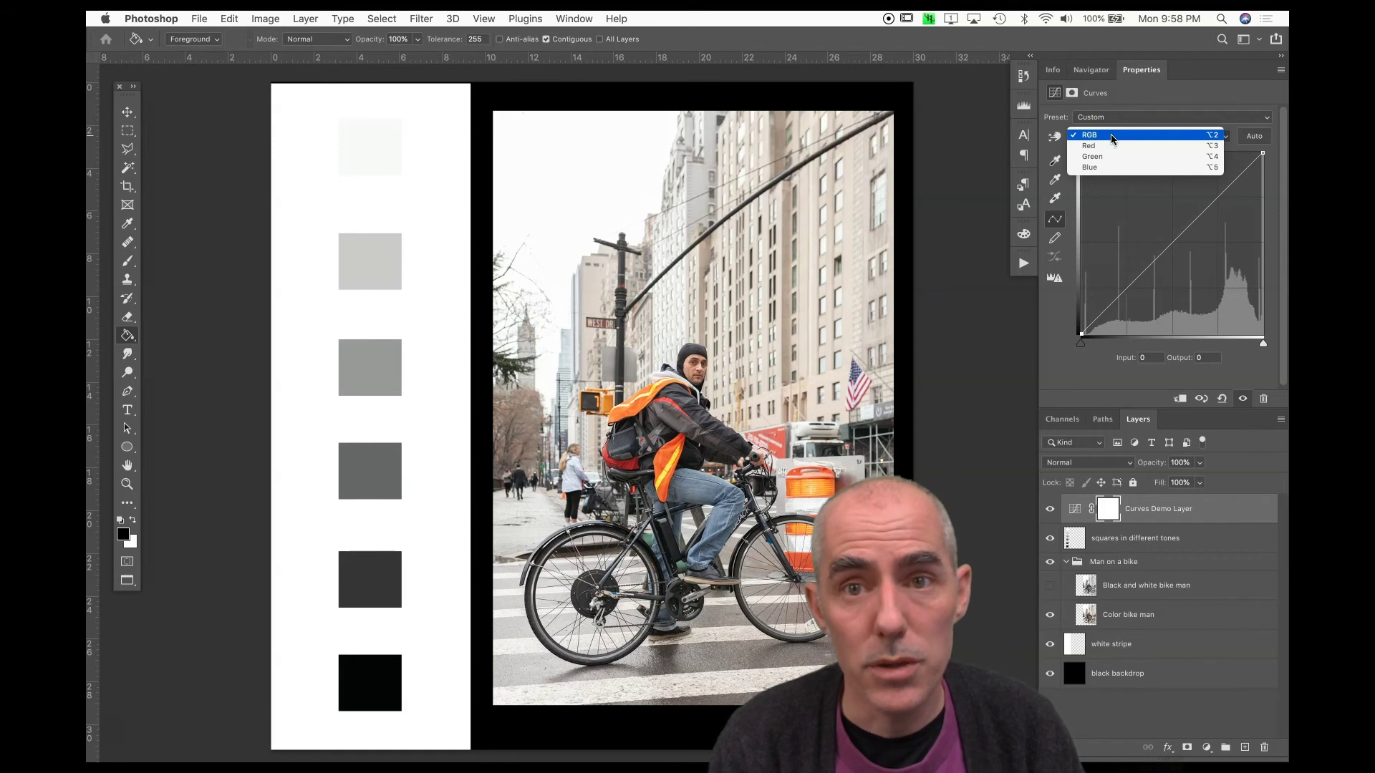
left_click(1112, 145)
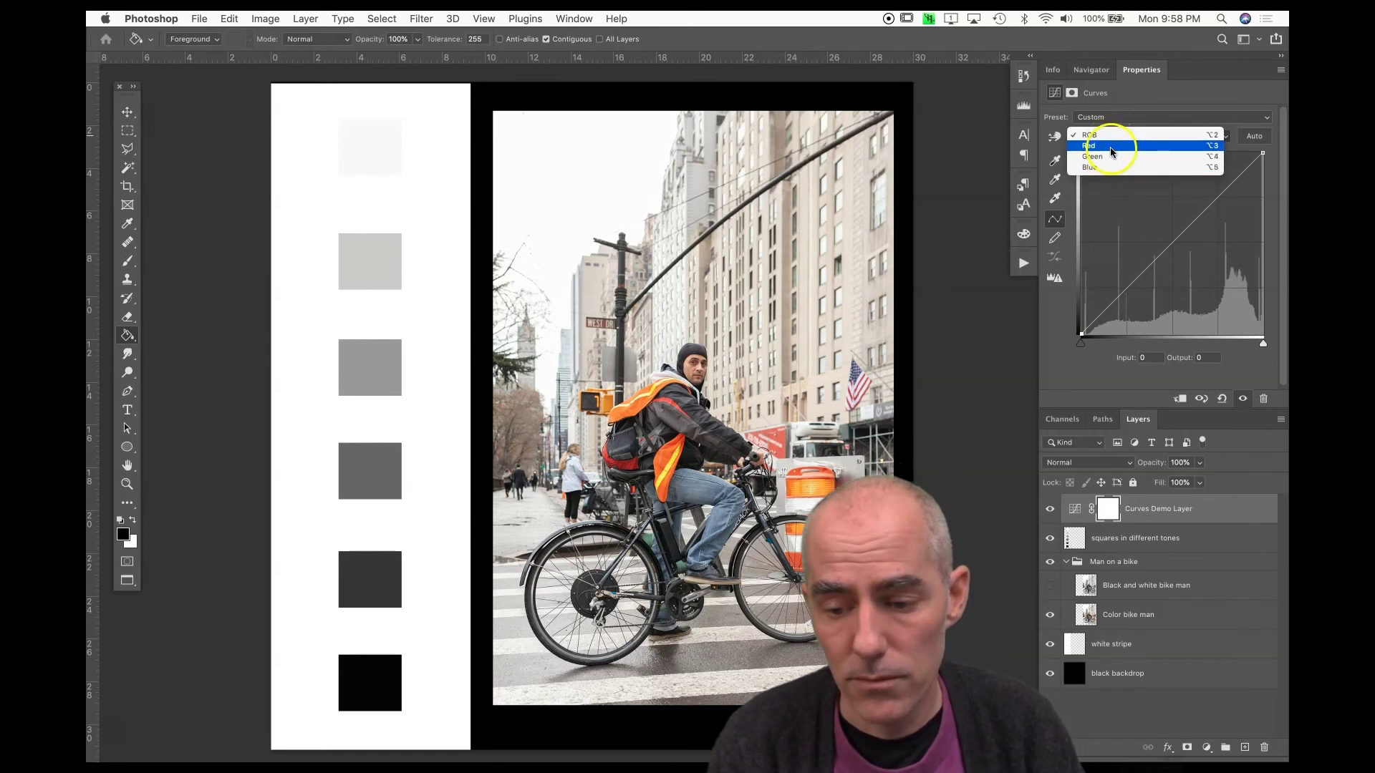
left_click(1112, 146)
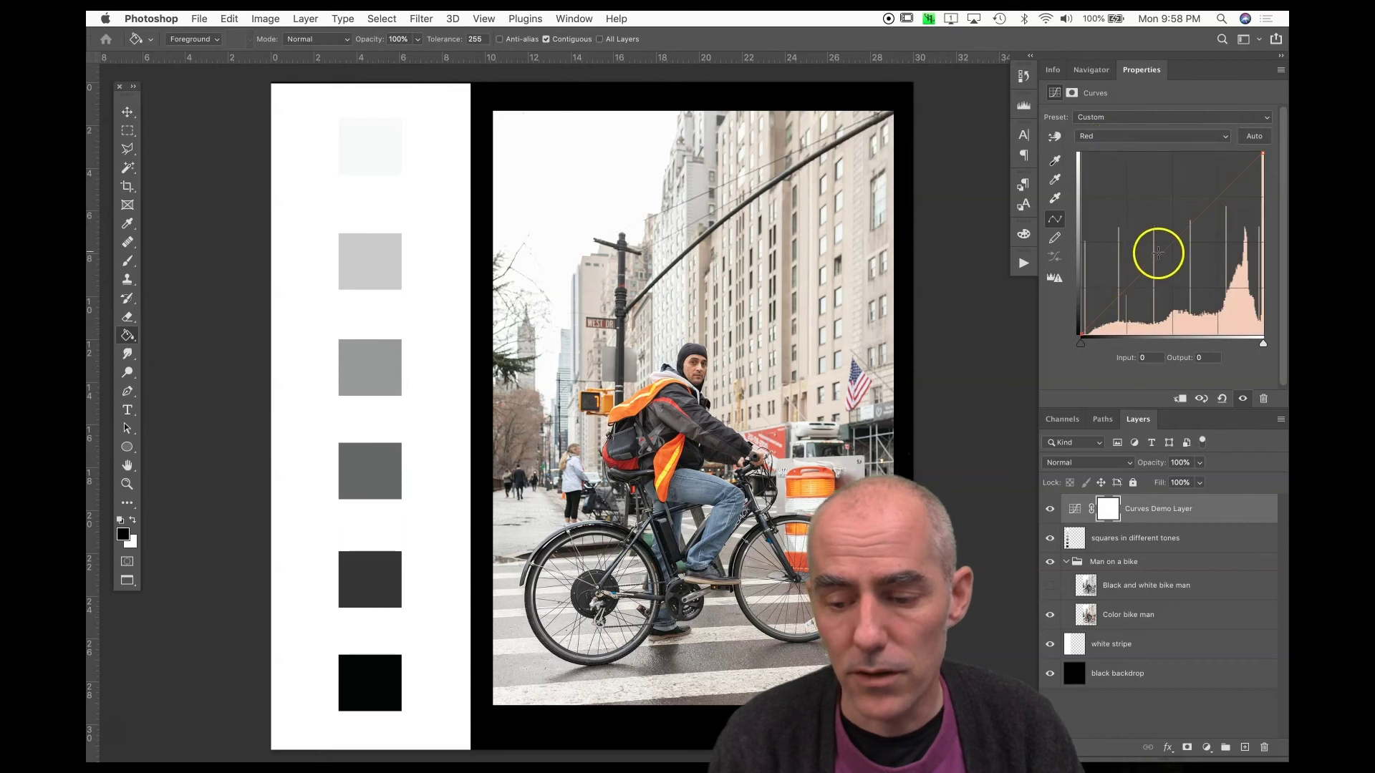
mouse_move(1170, 243)
left_mouse_down()
mouse_move(1160, 227)
mouse_move(1175, 256)
mouse_move(1155, 229)
left_mouse_up()
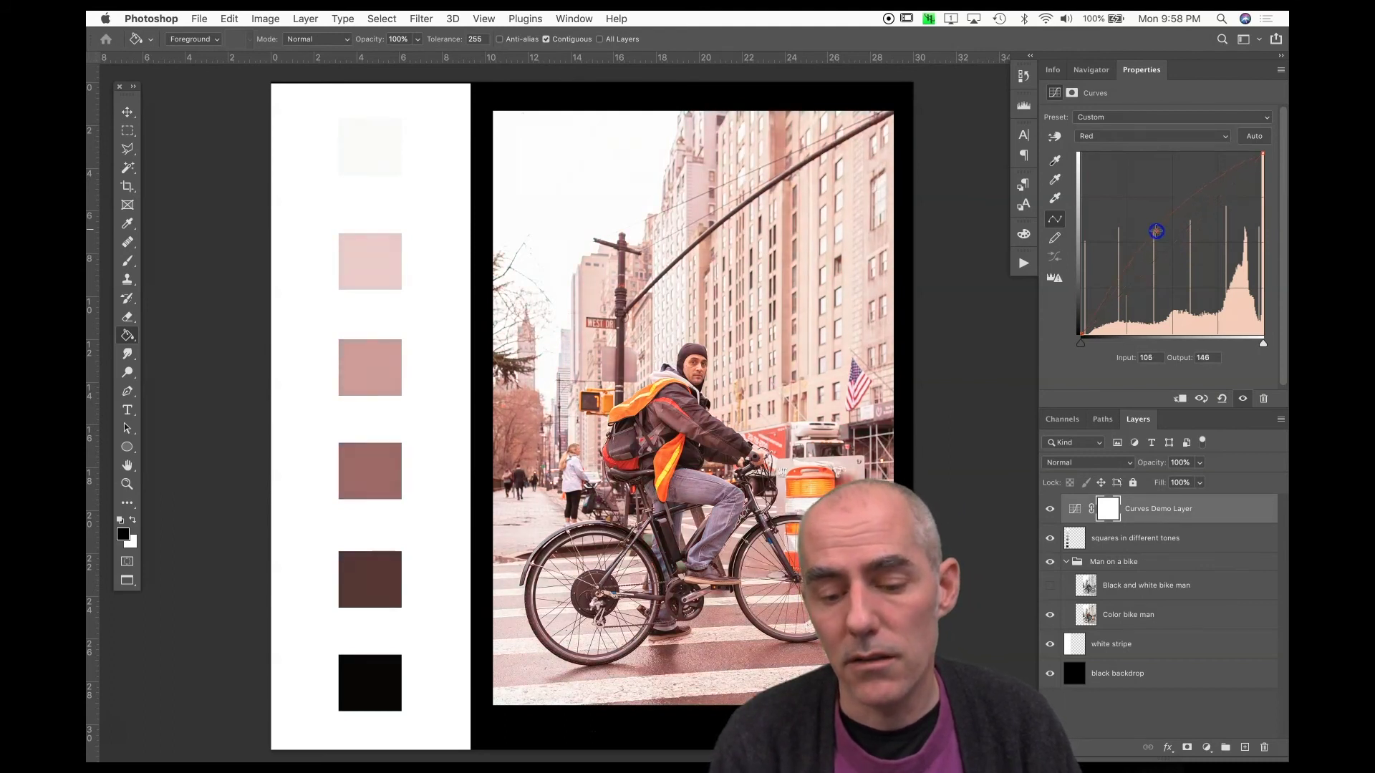
mouse_move(1171, 242)
left_mouse_down()
mouse_move(1148, 220)
mouse_move(1174, 248)
left_mouse_up()
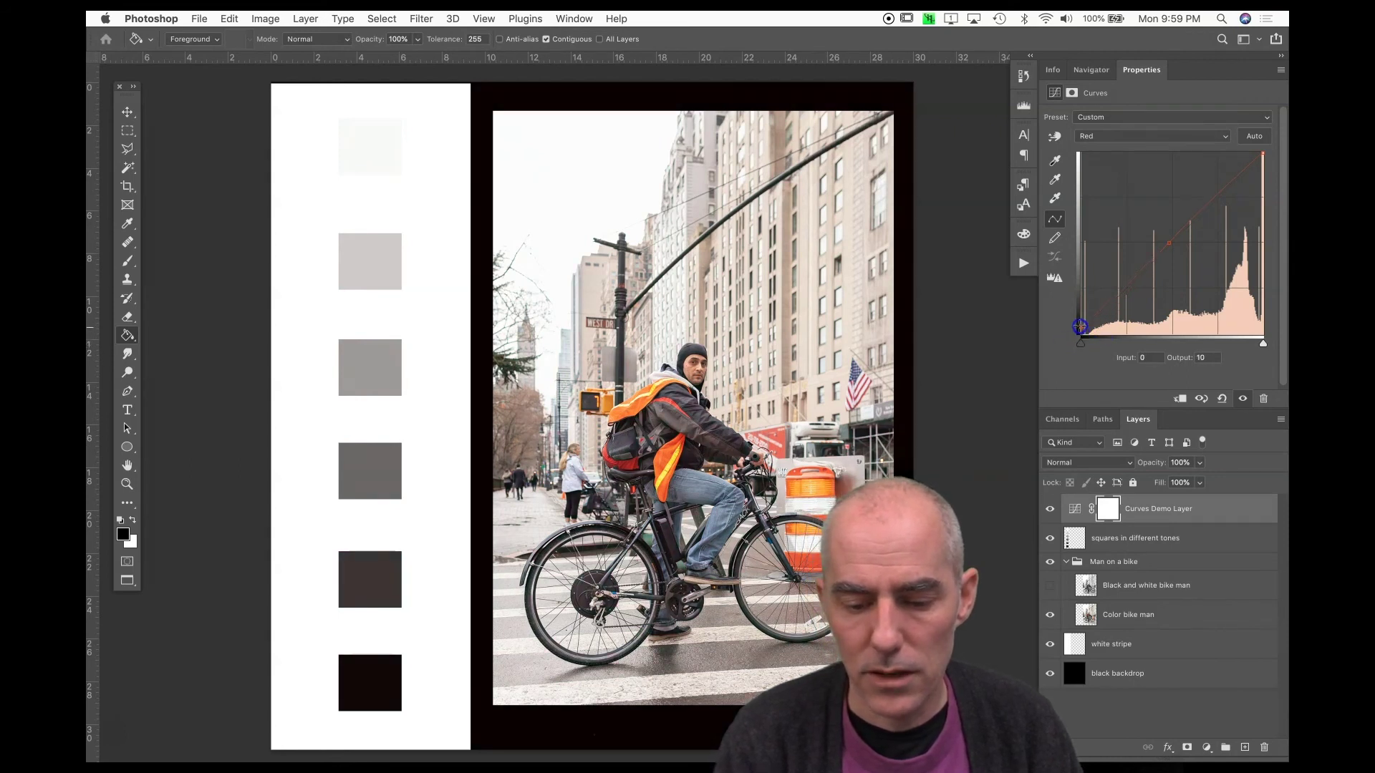
Try a Red black point at input 73, output 0, return it to 0, and set the Red white point input to 250.
left_click_drag(1074, 308, 1135, 351)
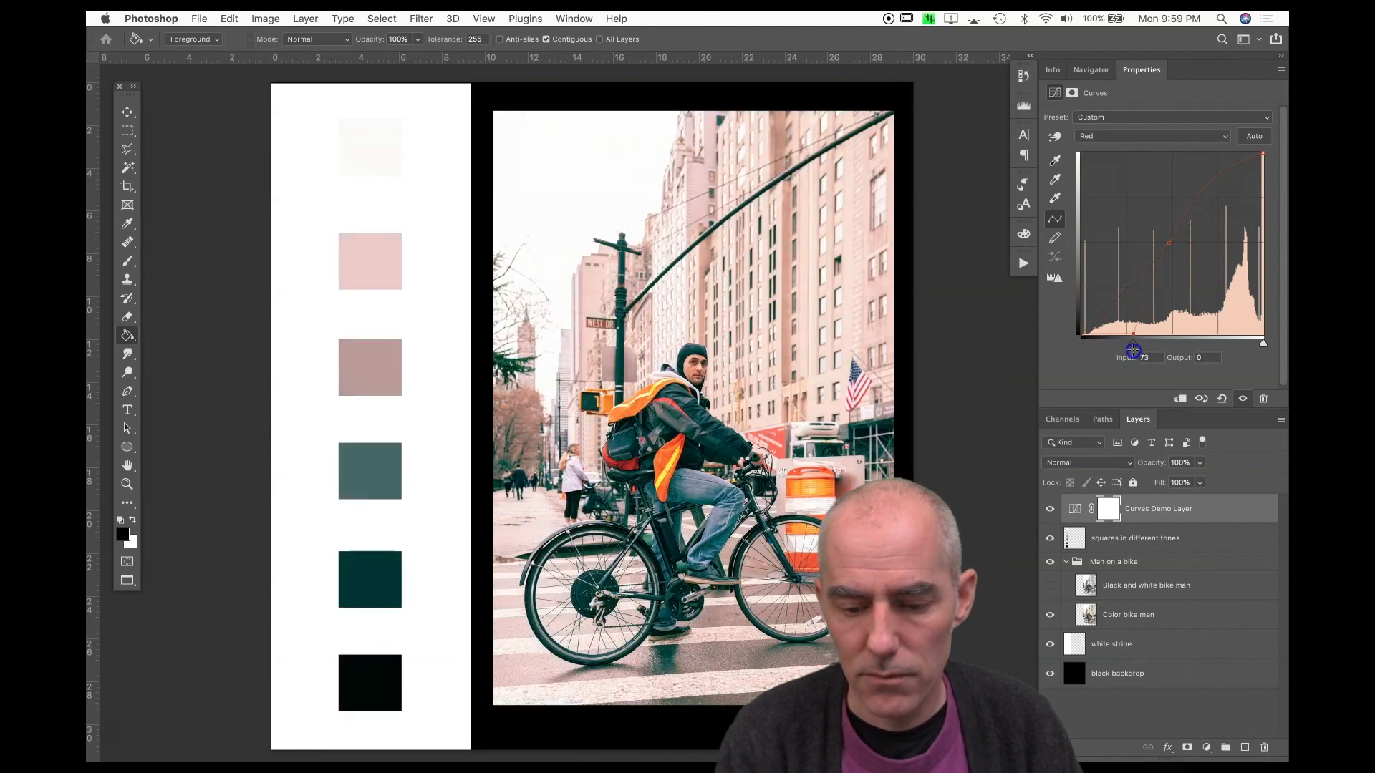
left_click_drag(1062, 357, 1062, 358)
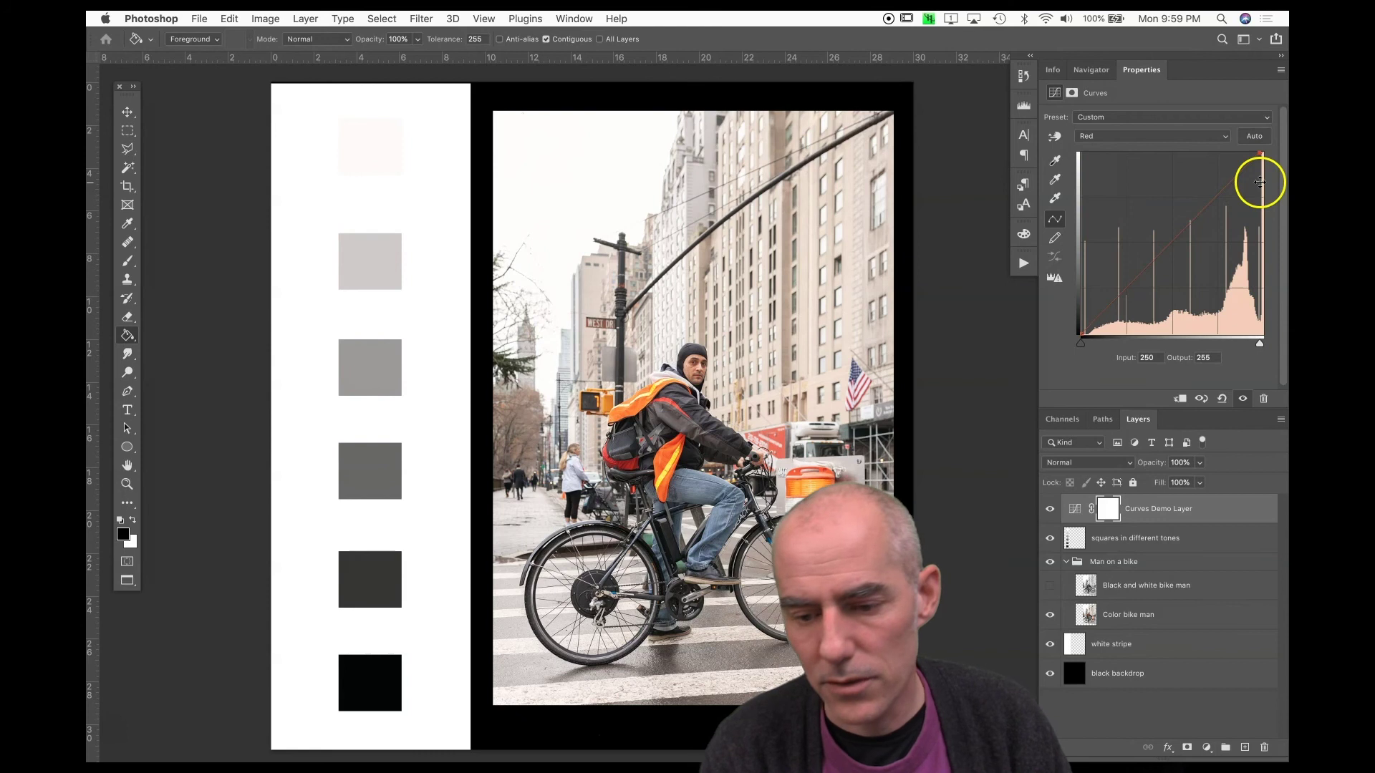
Switch the curve to the Green channel, try lowering a midtone point, and undo the change.
left_click(1154, 137)
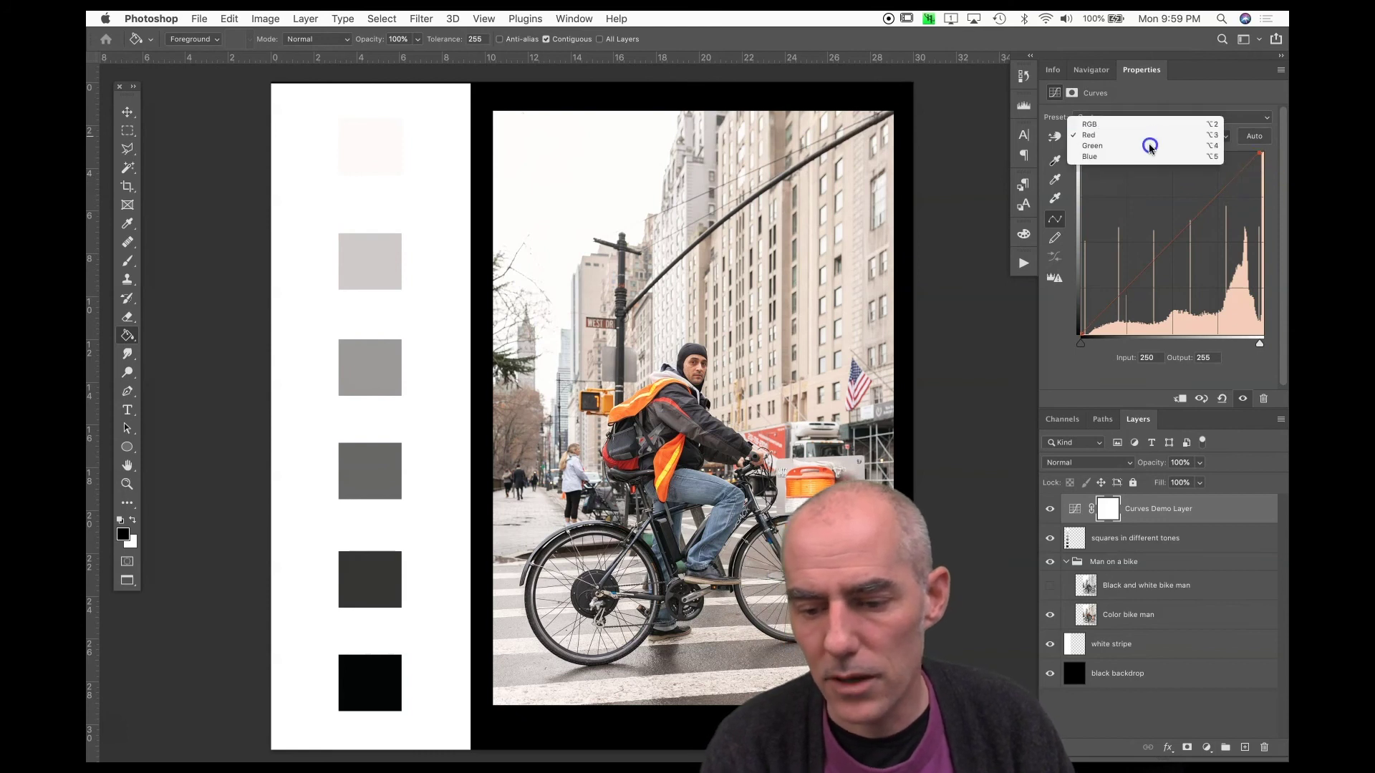
left_click(1149, 146)
mouse_move(1166, 245)
left_mouse_down()
mouse_move(1183, 270)
mouse_move(1148, 224)
mouse_move(1166, 251)
left_mouse_up()
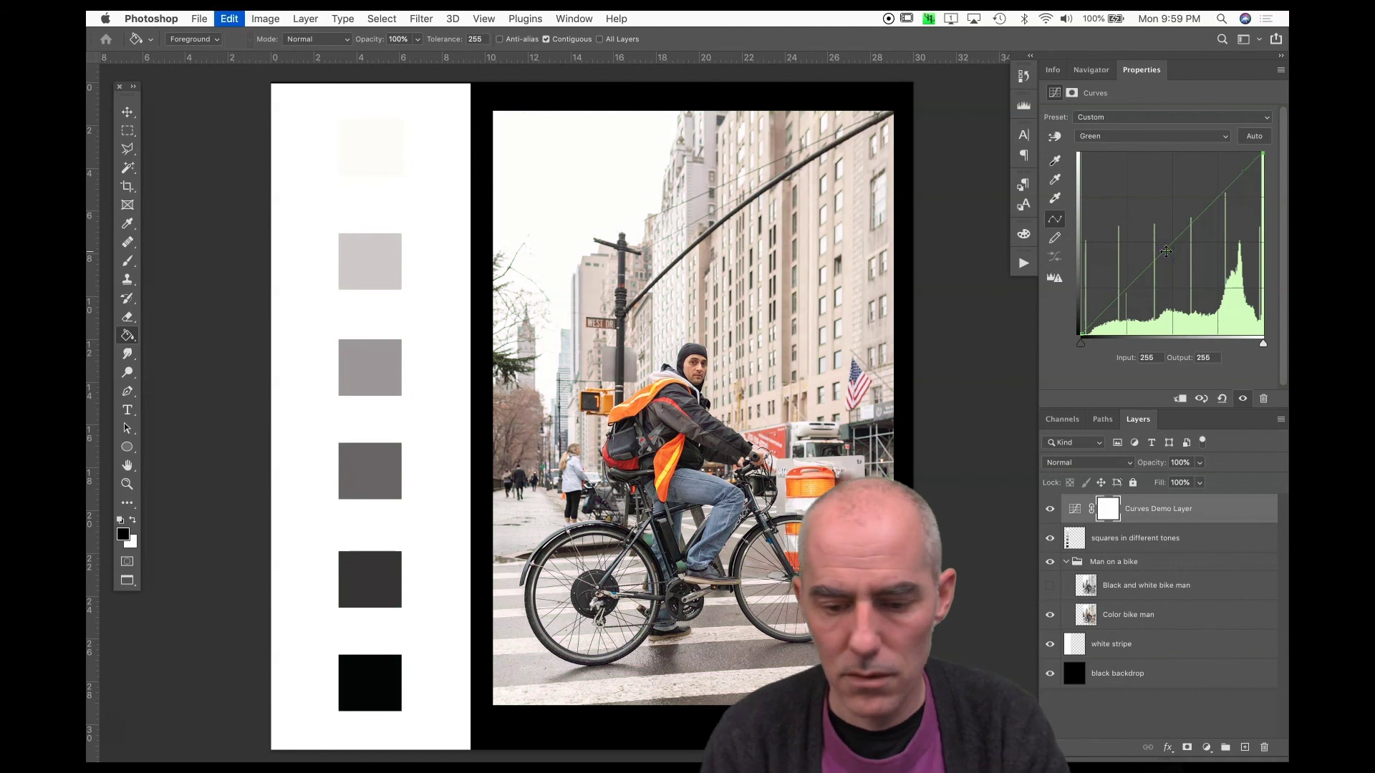
Switch the curve to the Blue channel, try raising the midtones, and return the curve to a straight line.
left_click(1124, 136)
left_click(1123, 145)
mouse_move(1172, 216)
left_mouse_down()
mouse_move(1171, 242)
mouse_move(1145, 193)
mouse_move(1192, 265)
mouse_move(1171, 204)
left_mouse_up()
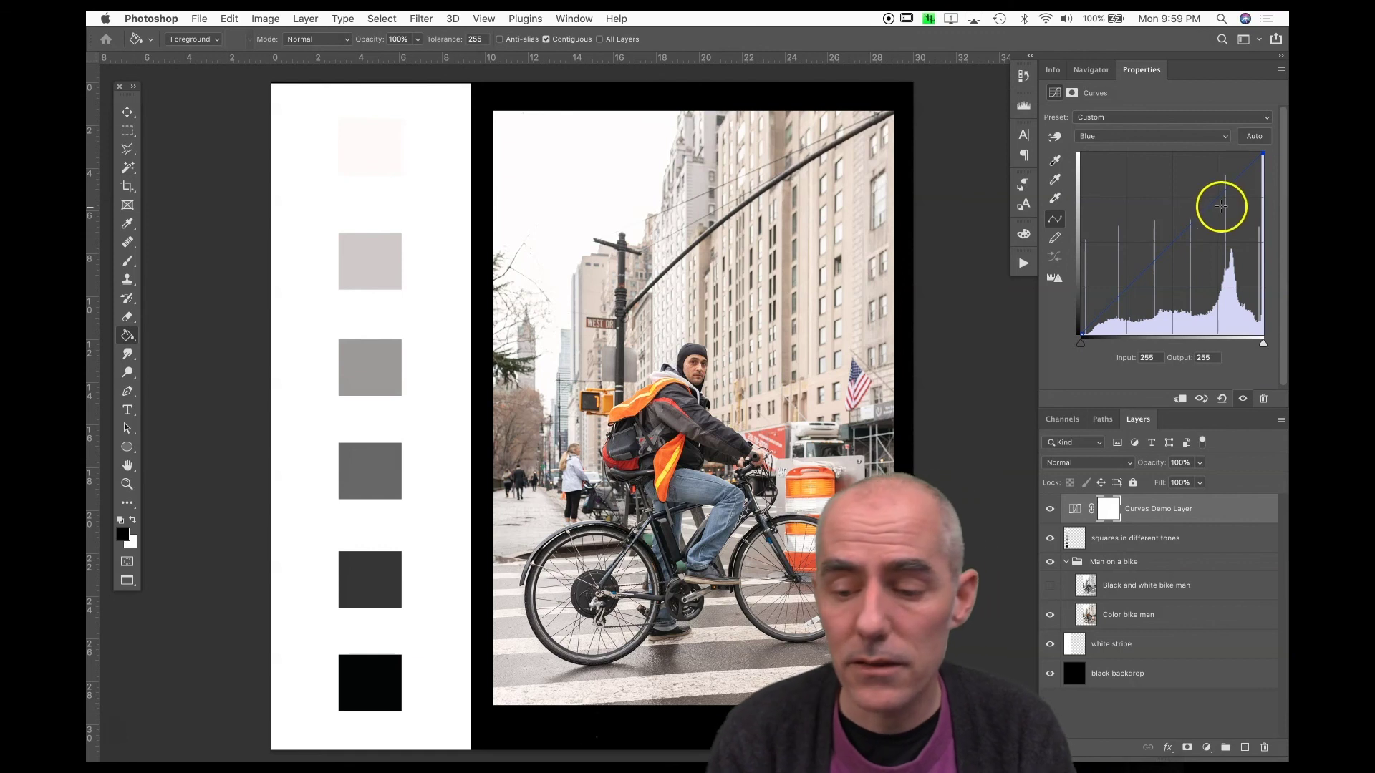
left_click(1169, 250)
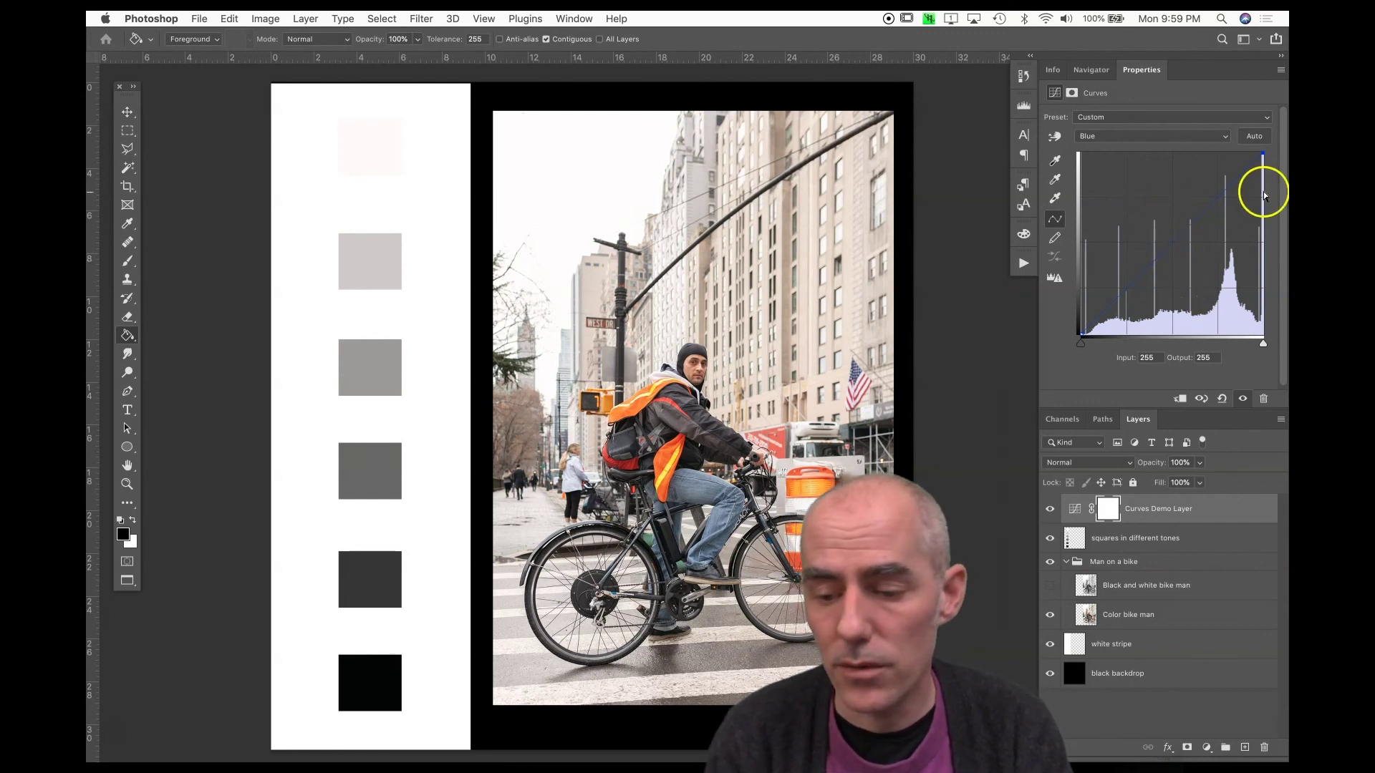
Try shifting the Blue channel's white and black points, and return them to 255 and 0.
mouse_move(1263, 153)
left_mouse_down()
mouse_move(1241, 153)
mouse_move(1271, 189)
mouse_move(1222, 138)
mouse_move(1266, 142)
left_mouse_up()
left_click_drag(1263, 344, 1226, 345)
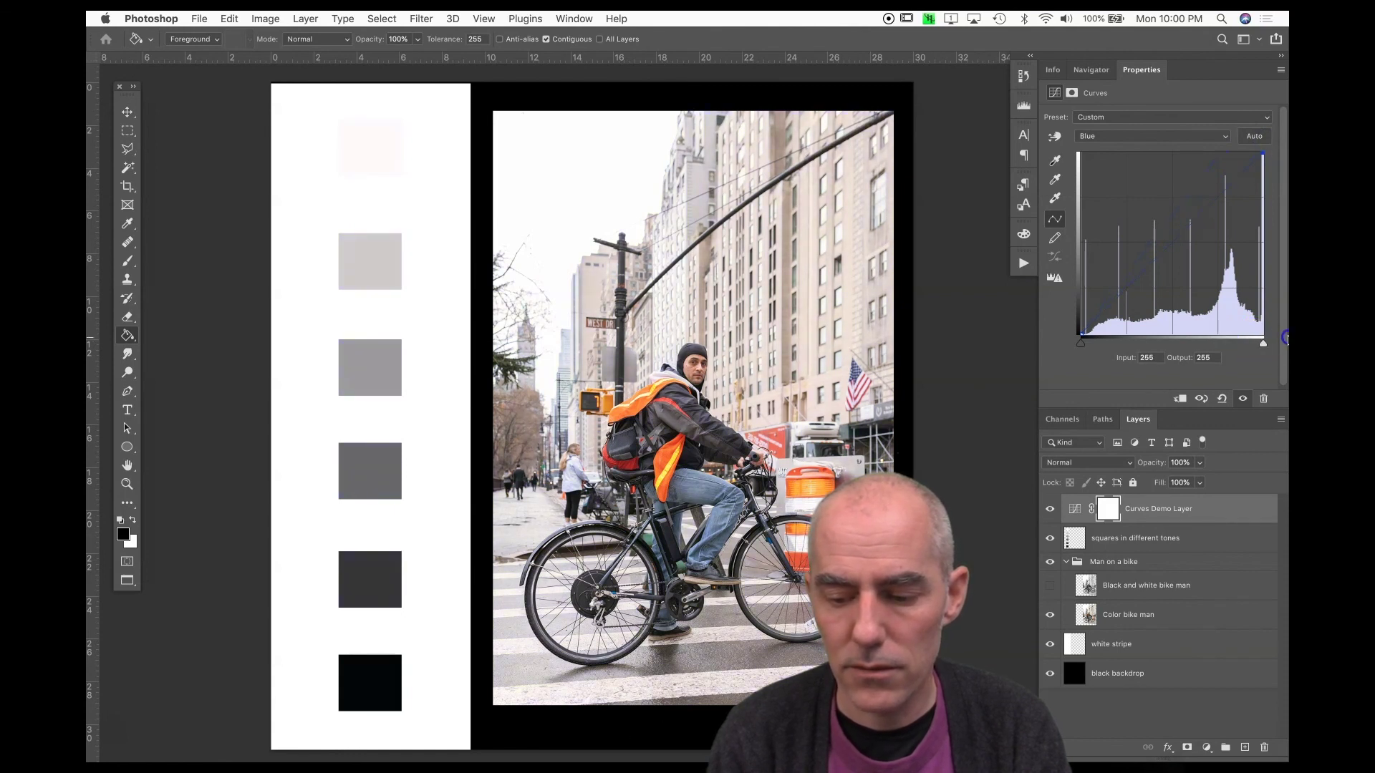
left_click_drag(1080, 344, 1036, 345)
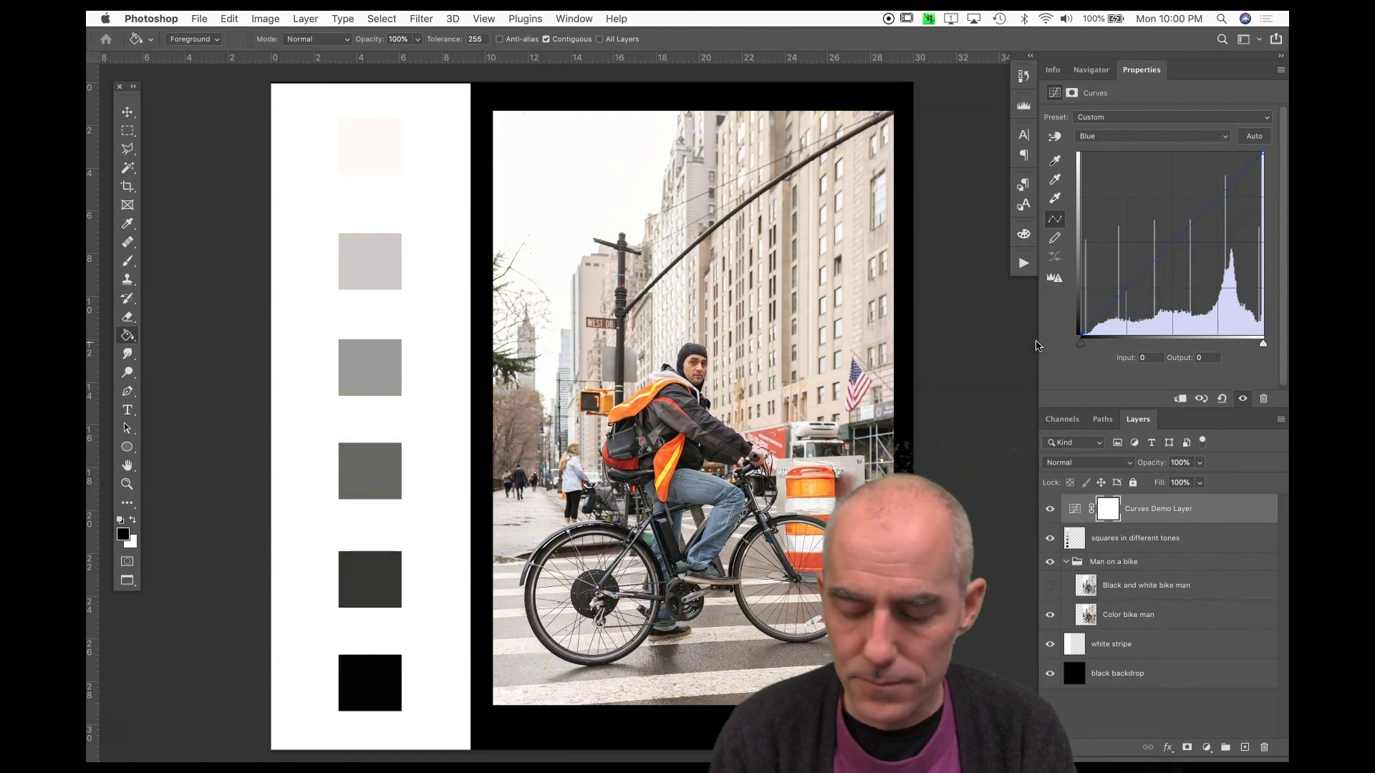